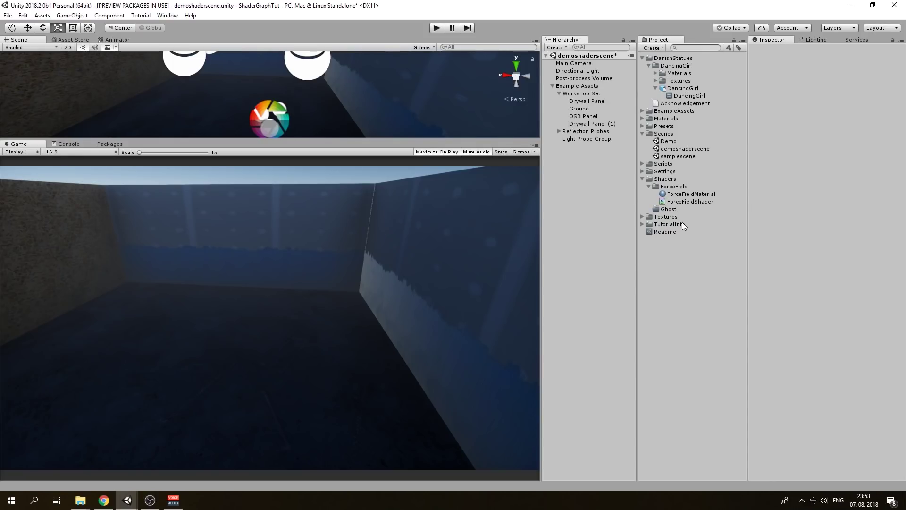
# - Create a PBR Graph named GhostShader in the Ghost folder and open it in Shader Graph
pyautogui.click(670, 209)
pyautogui.rightClick(680, 210)
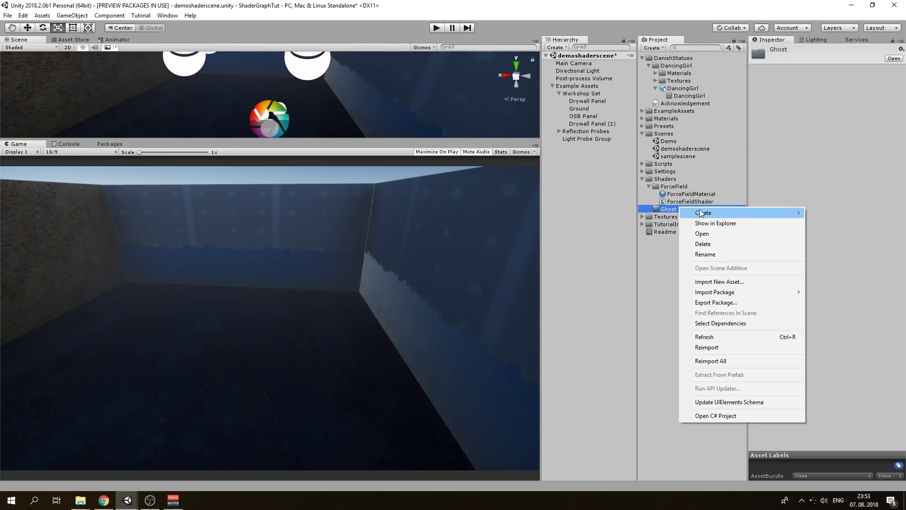
pyautogui.moveTo(703, 213)
pyautogui.moveTo(628, 166)
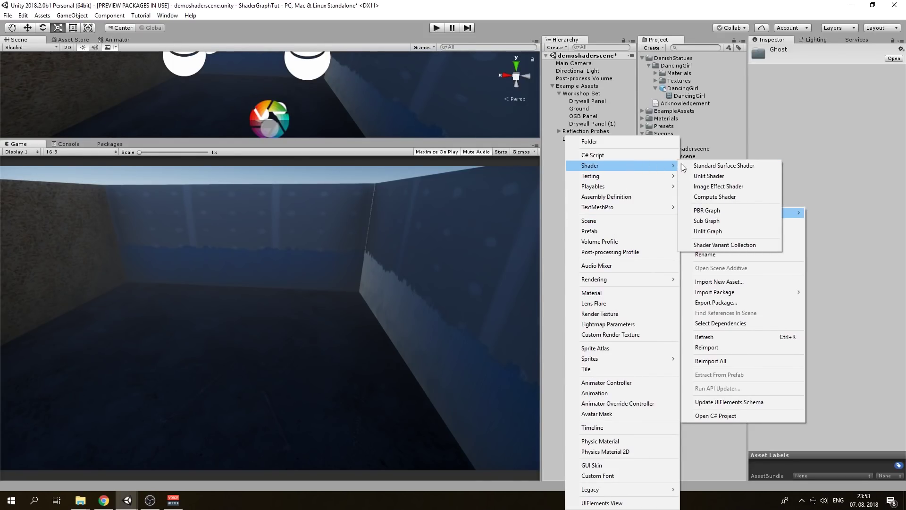
pyautogui.click(705, 211)
pyautogui.write('Gh')
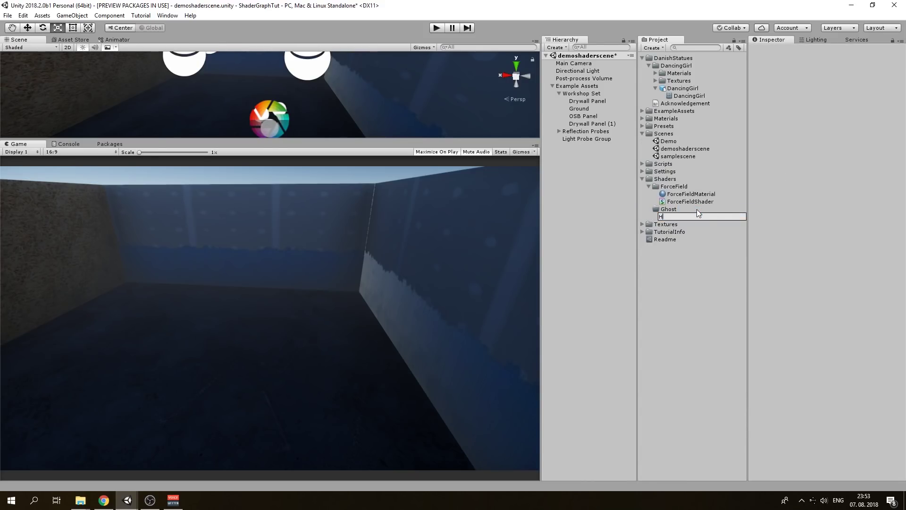
pyautogui.write('ost')
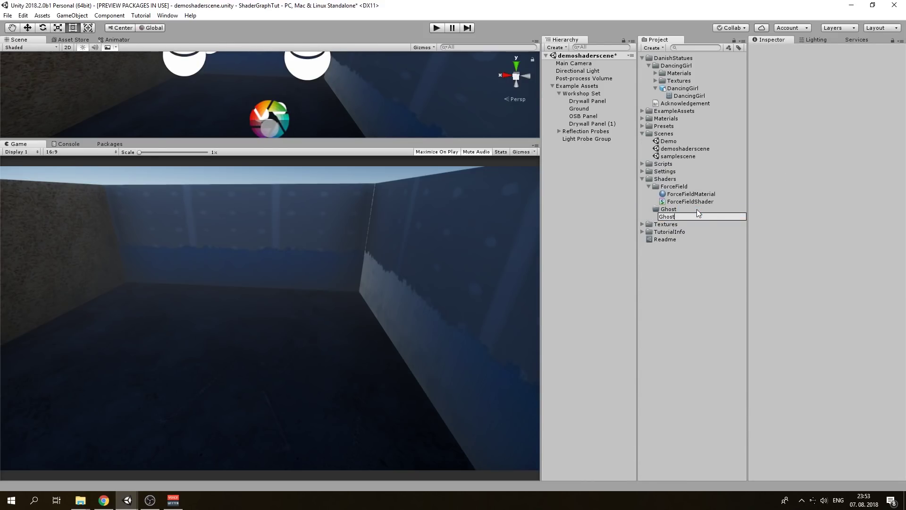
pyautogui.write('Shader')
pyautogui.press('Return')
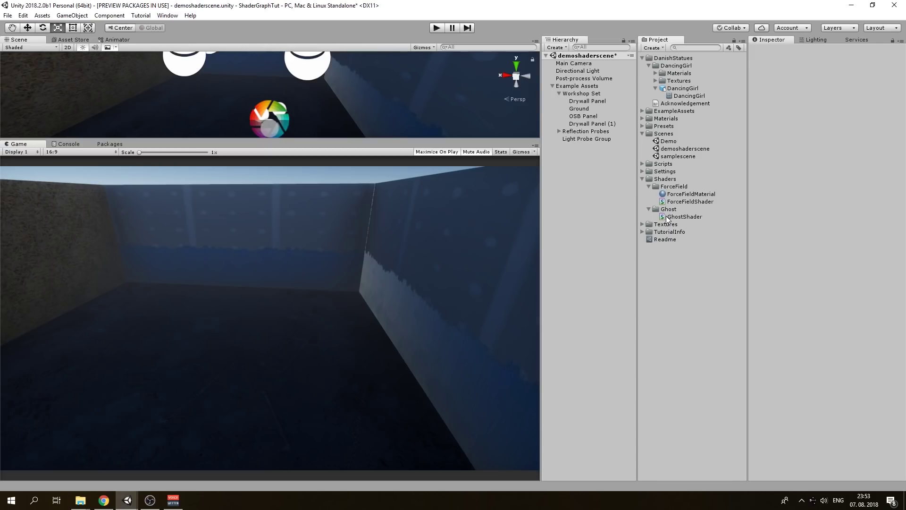
pyautogui.doubleClick(668, 218)
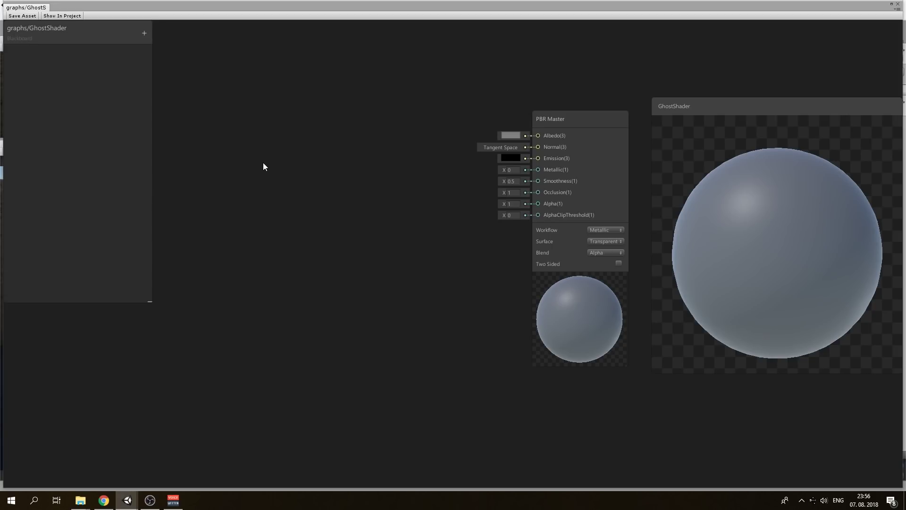
# - Add a Simple Noise node and lower its Scale from 500 to 40
pyautogui.scroll(-3, 265, 171)
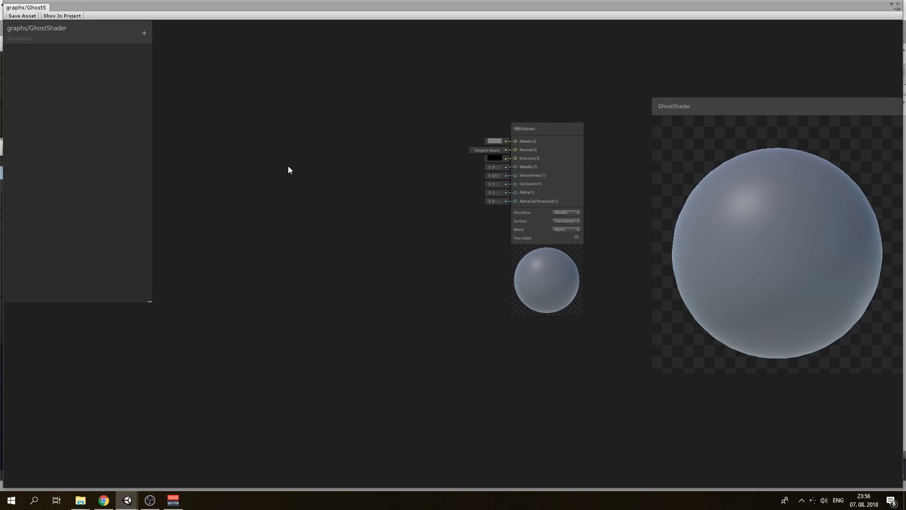
pyautogui.press('space')
pyautogui.write('simple')
pyautogui.press('Return')
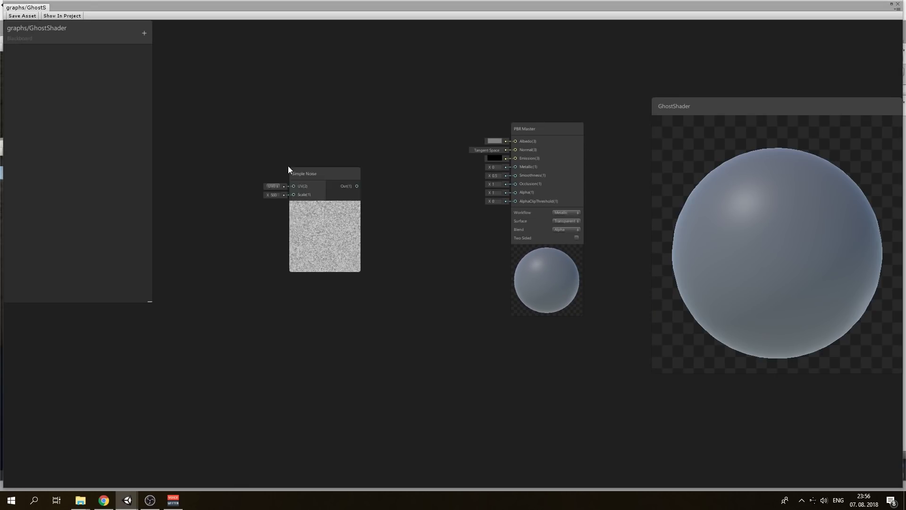
pyautogui.moveTo(307, 190); pyautogui.dragTo(252, 154)
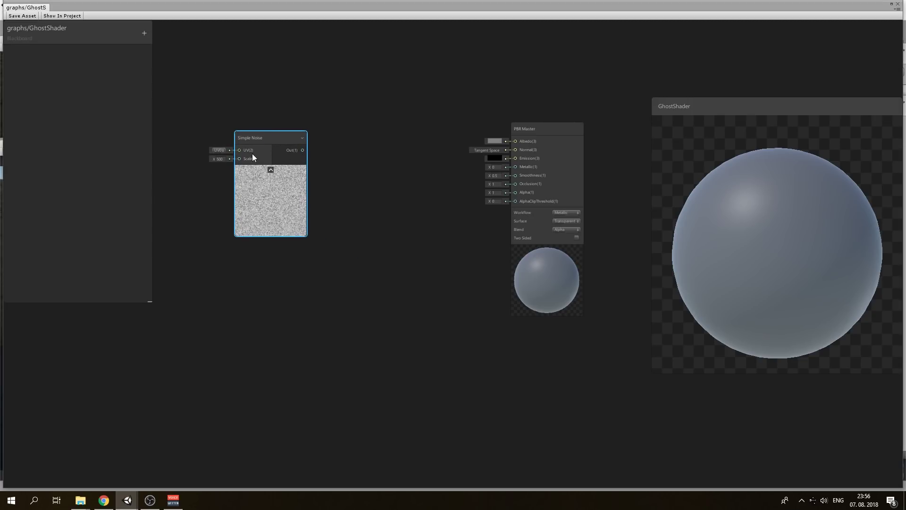
pyautogui.click(225, 159)
pyautogui.write('3')
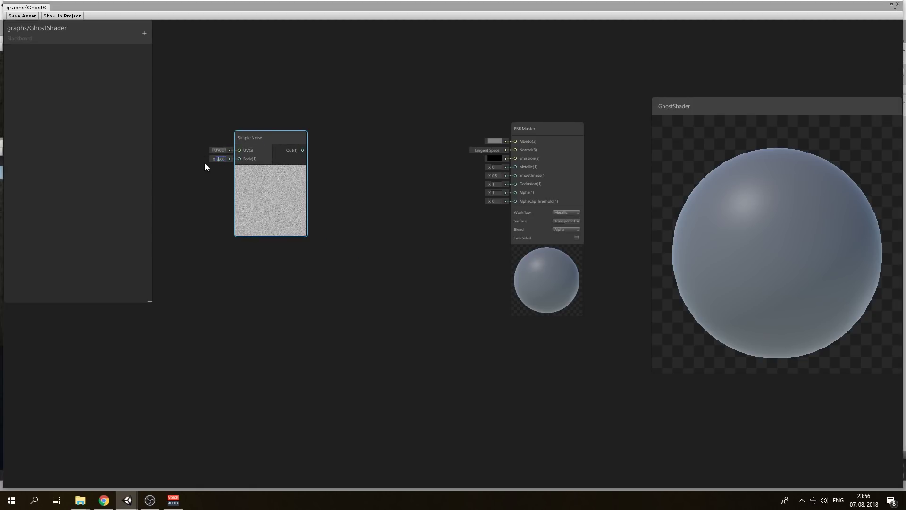
pyautogui.hotkey('ctrl', 'a')
pyautogui.write('40')
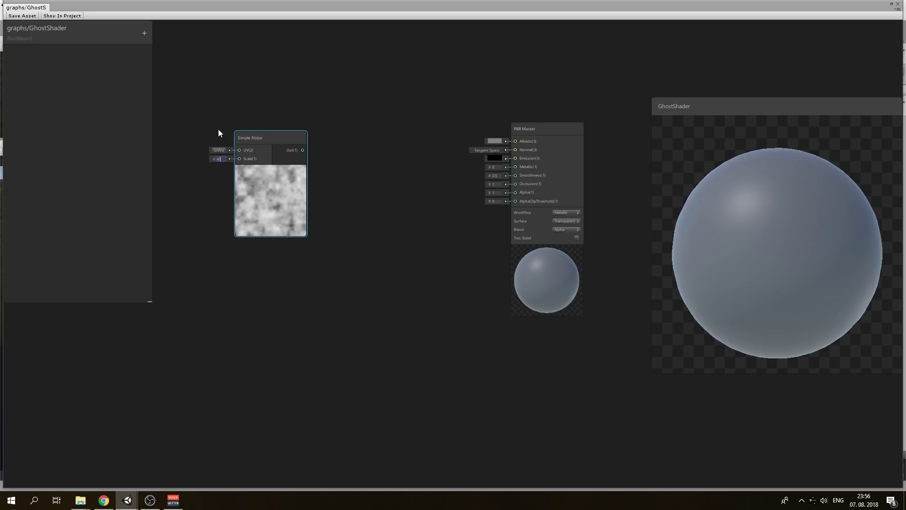
pyautogui.moveTo(346, 102); pyautogui.dragTo(372, 175, button='middle')
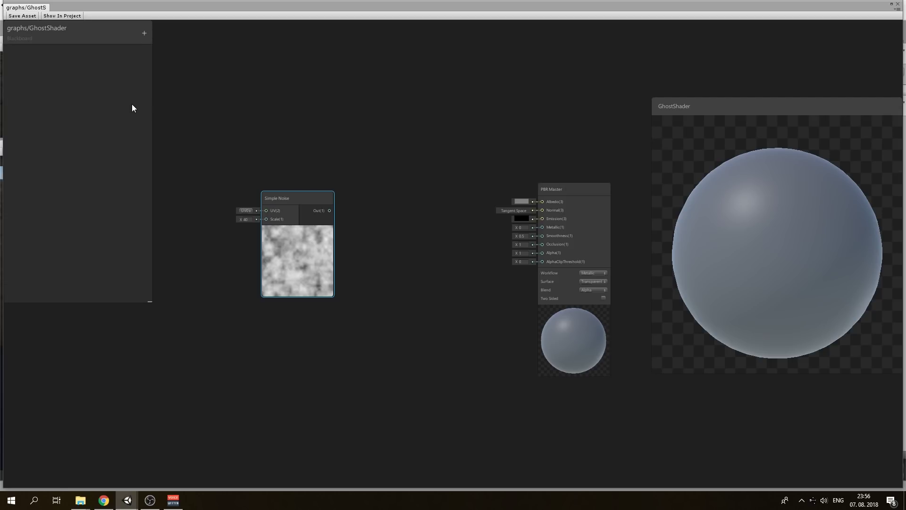
# - Add a bright blue MainColor colour property and place a MainColor node in the graph
pyautogui.click(146, 36)
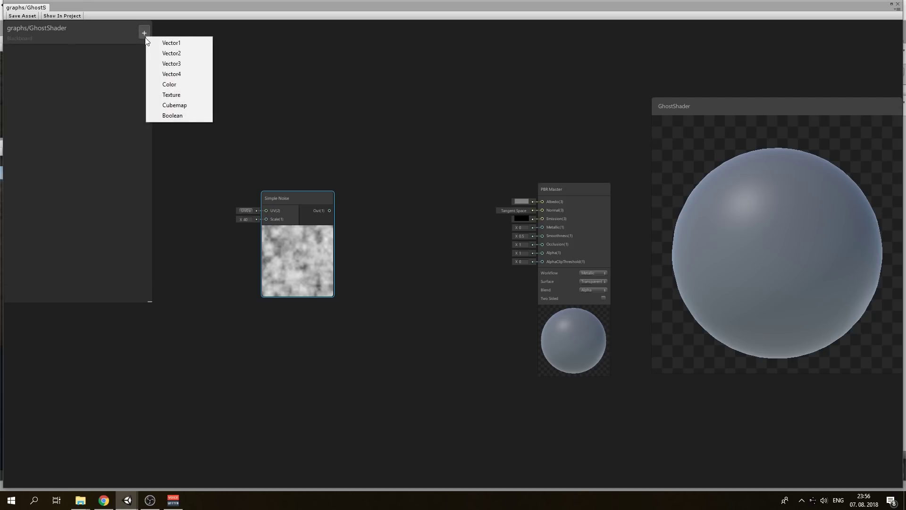
pyautogui.click(173, 80)
pyautogui.write('color')
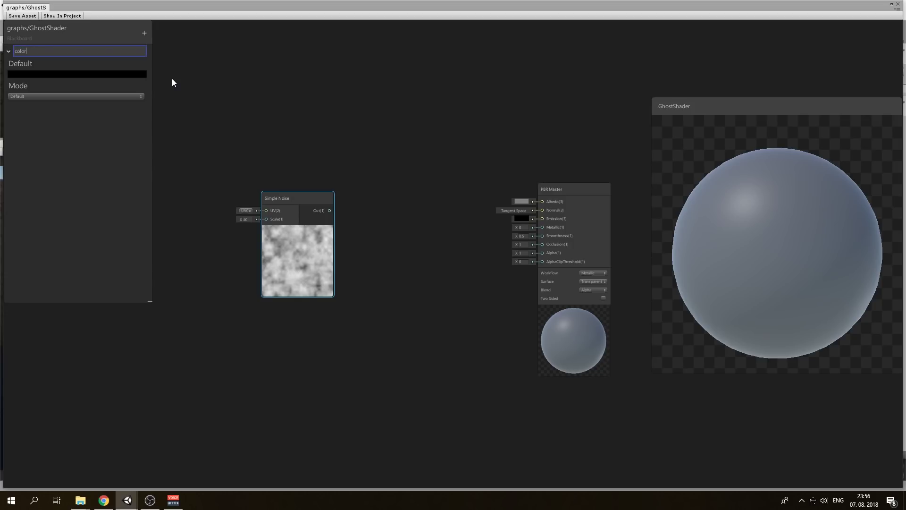
pyautogui.press('BackSpace')
pyautogui.press('BackSpace')
pyautogui.press('BackSpace')
pyautogui.write('MainColor')
pyautogui.press('Return')
pyautogui.click(126, 74)
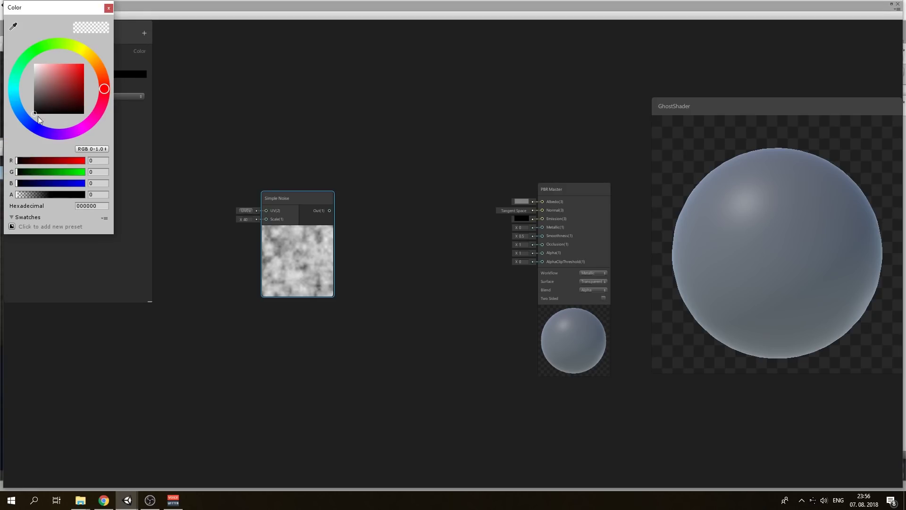
pyautogui.click(36, 126)
pyautogui.click(76, 64)
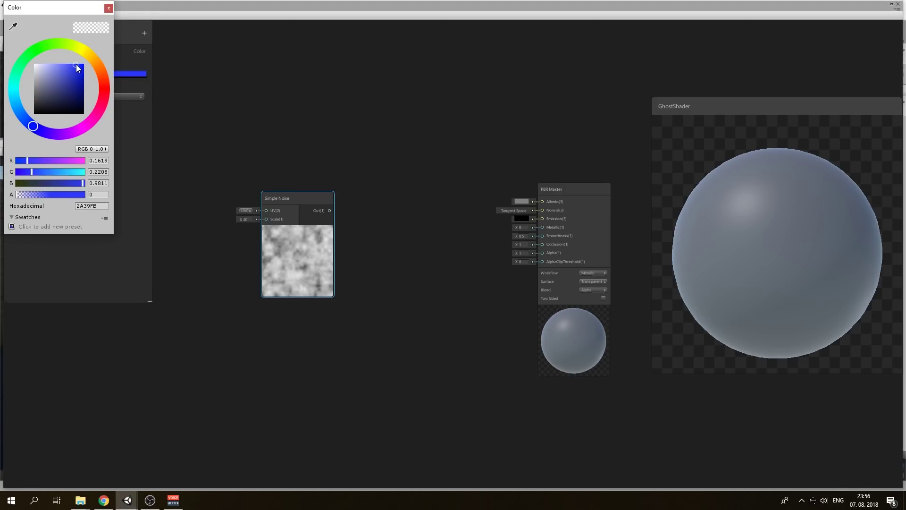
pyautogui.click(109, 8)
pyautogui.press('space')
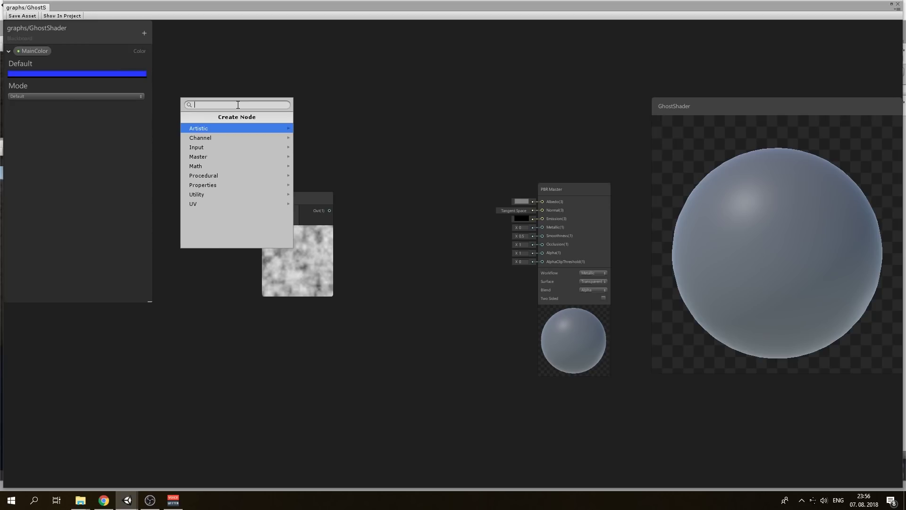
pyautogui.write('main')
pyautogui.press('Return')
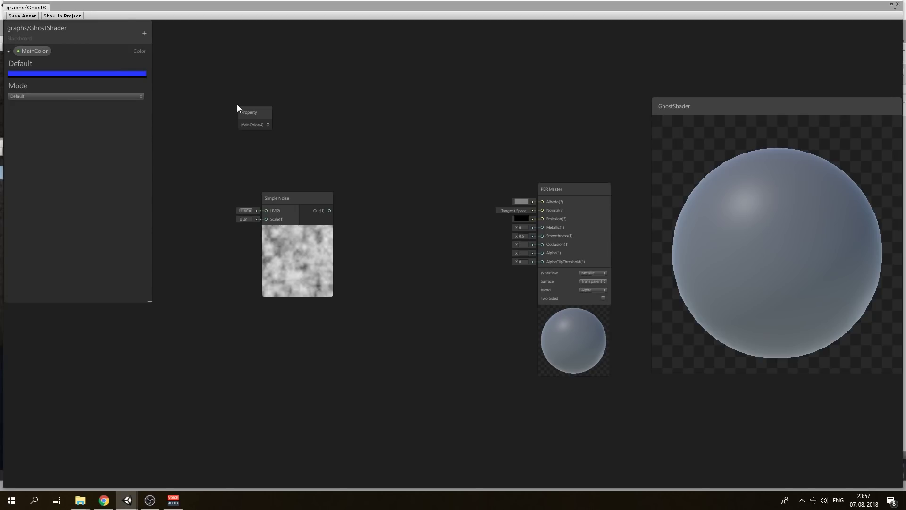
# - Add a second colour property, SecondColor, with a bright light-blue default
pyautogui.click(144, 33)
pyautogui.click(177, 78)
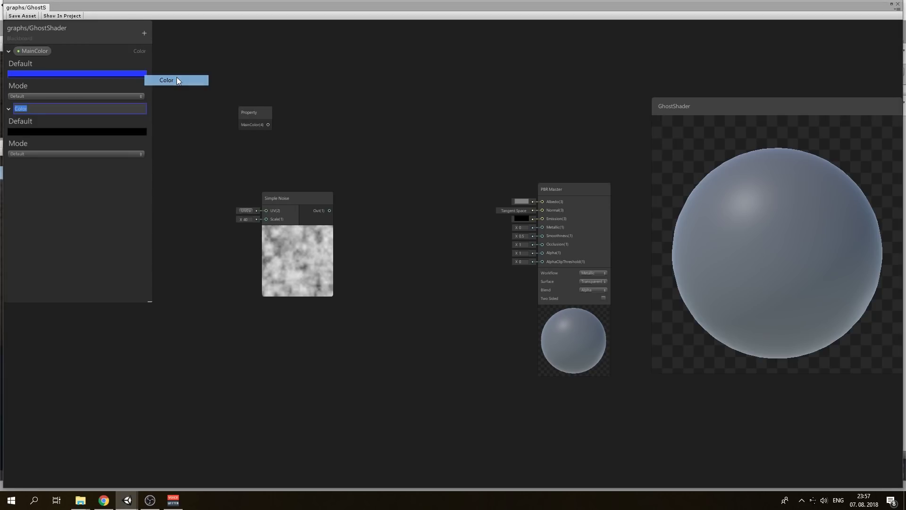
pyautogui.write('Secon')
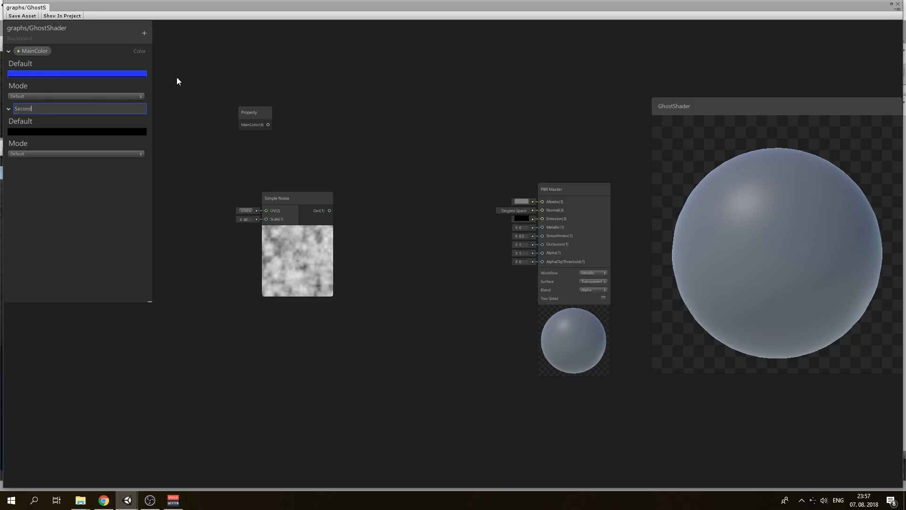
pyautogui.write('dColor')
pyautogui.press('Return')
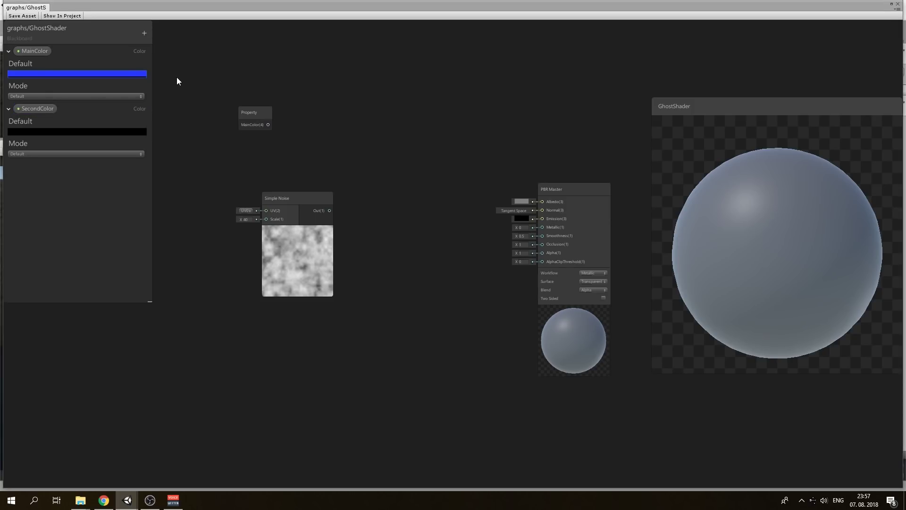
pyautogui.click(134, 131)
pyautogui.click(13, 86)
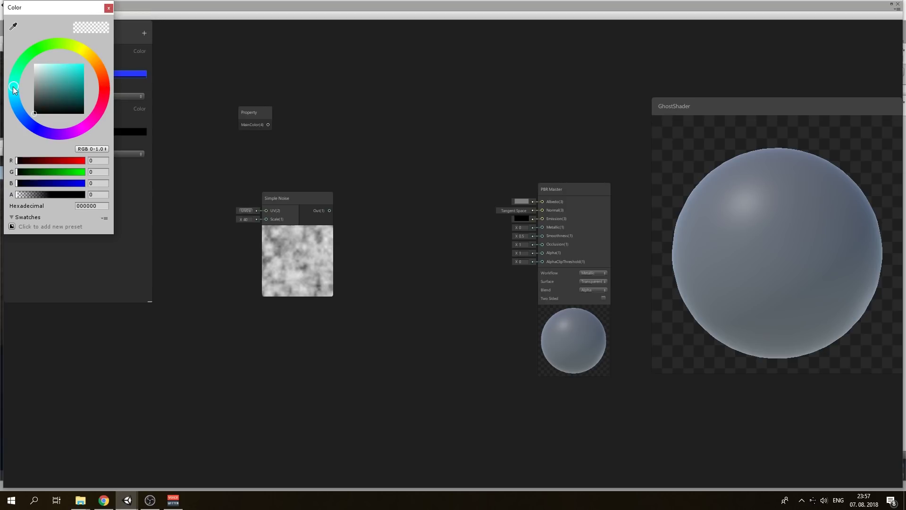
pyautogui.click(71, 66)
pyautogui.moveTo(17, 95)
pyautogui.mouseDown()
pyautogui.moveTo(22, 79)
pyautogui.moveTo(22, 98)
pyautogui.mouseUp()
pyautogui.click(78, 64)
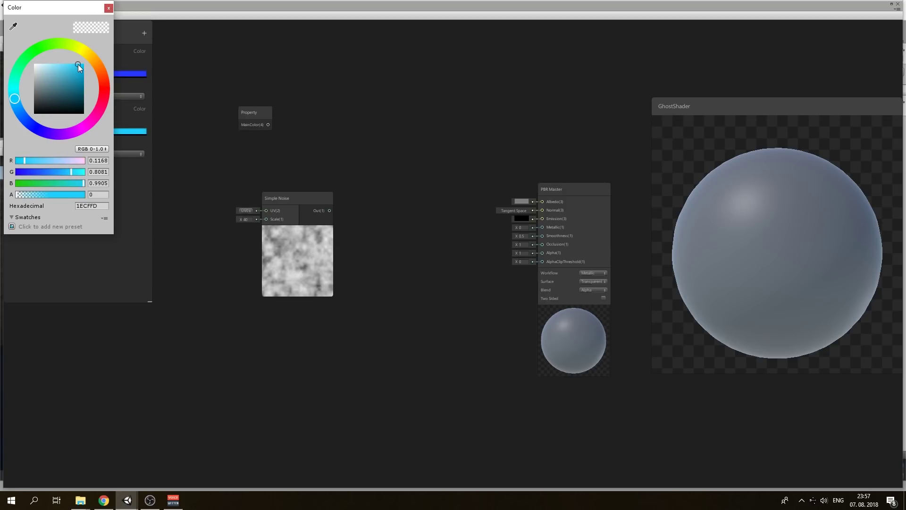
pyautogui.click(109, 8)
pyautogui.press('space')
# - Place a SecondColor node below the MainColor node
pyautogui.write('secondcolor')
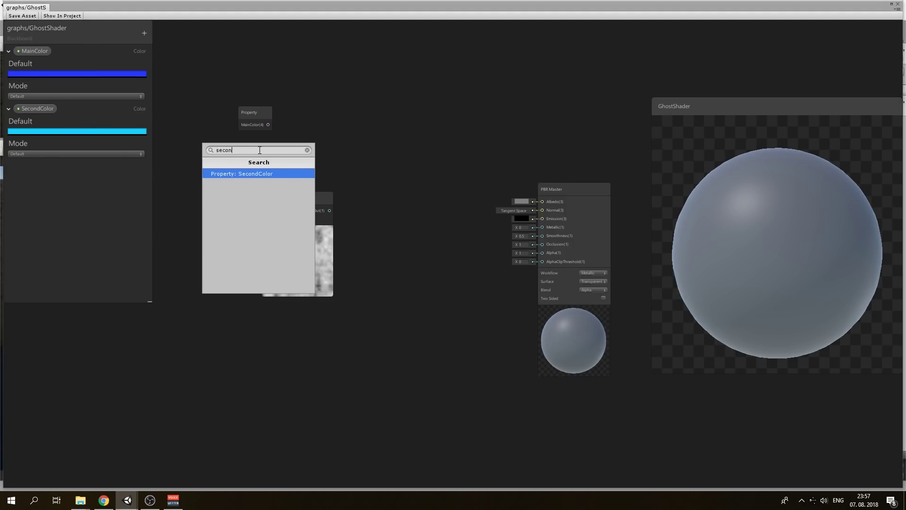
pyautogui.press('Return')
pyautogui.moveTo(249, 117); pyautogui.dragTo(274, 116)
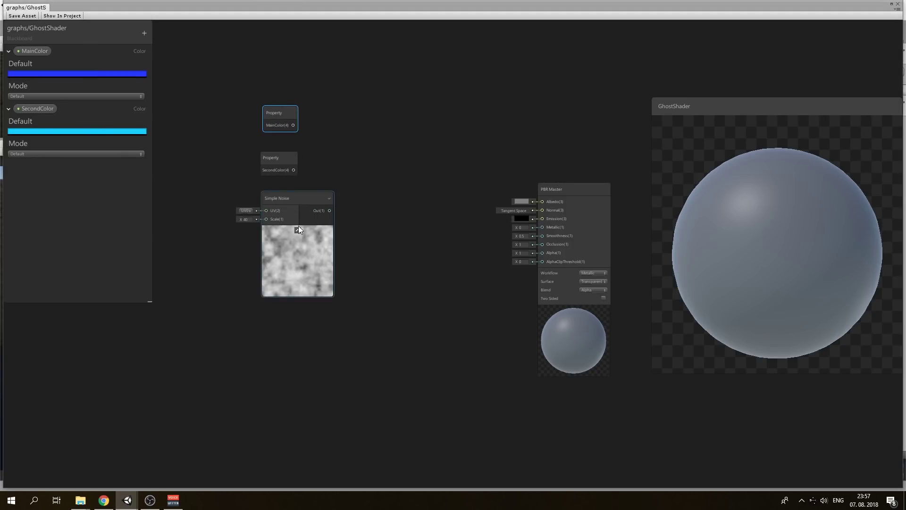
pyautogui.scroll(2, 302, 229)
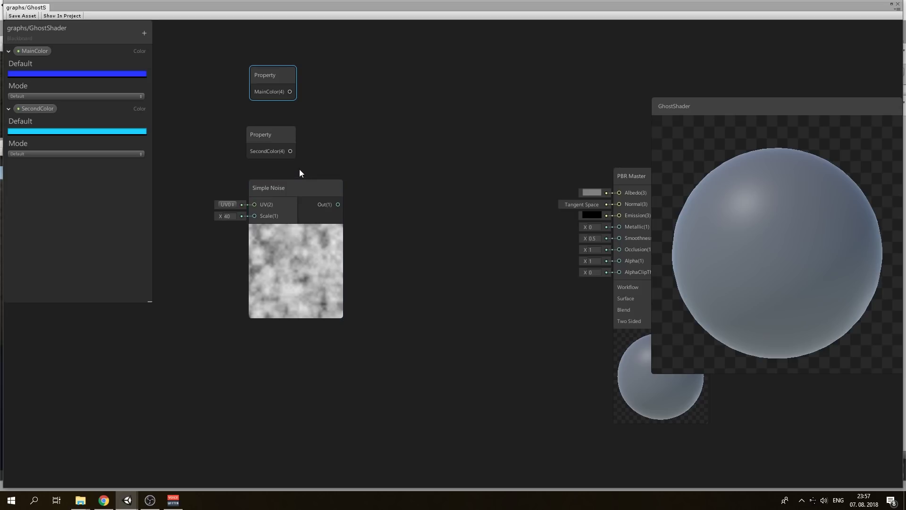
# - Add a Lerp with MainColor in A, SecondColor in B and the Simple Noise in T
pyautogui.press('space')
pyautogui.write('lerp')
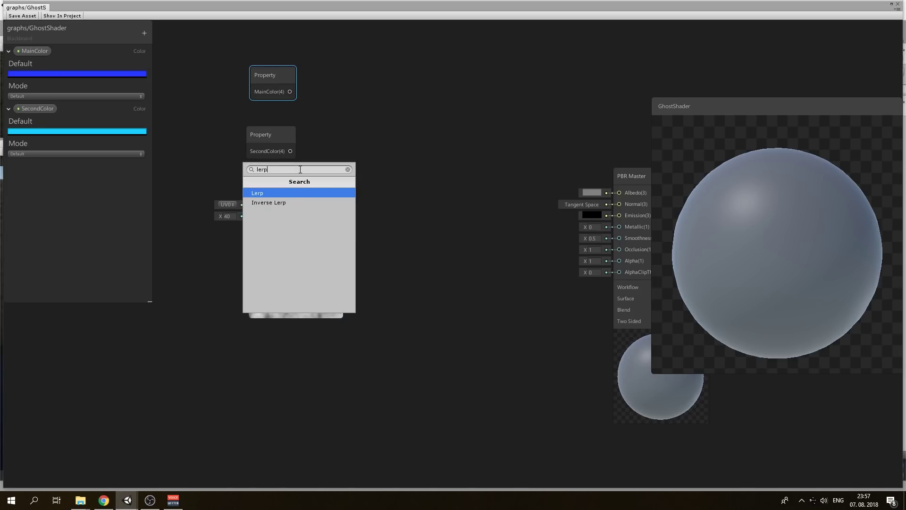
pyautogui.press('Return')
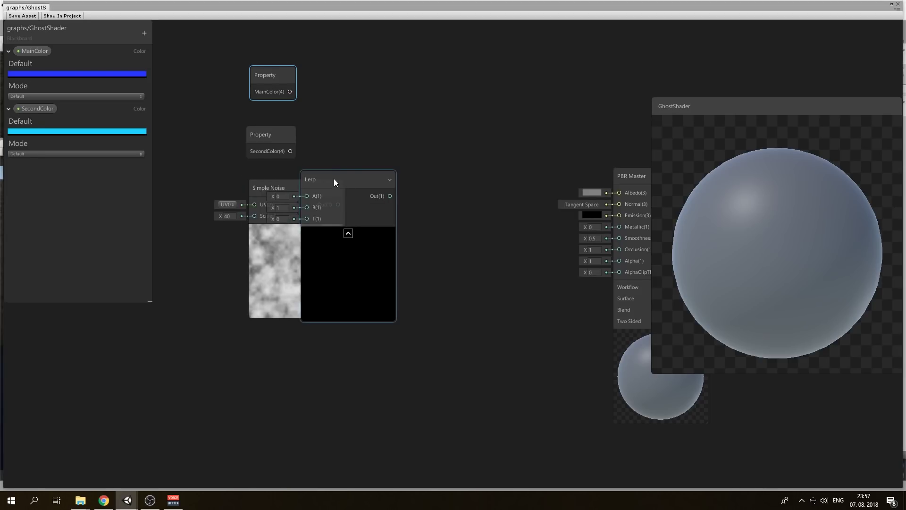
pyautogui.moveTo(333, 179); pyautogui.dragTo(430, 110)
pyautogui.moveTo(290, 92); pyautogui.dragTo(424, 129)
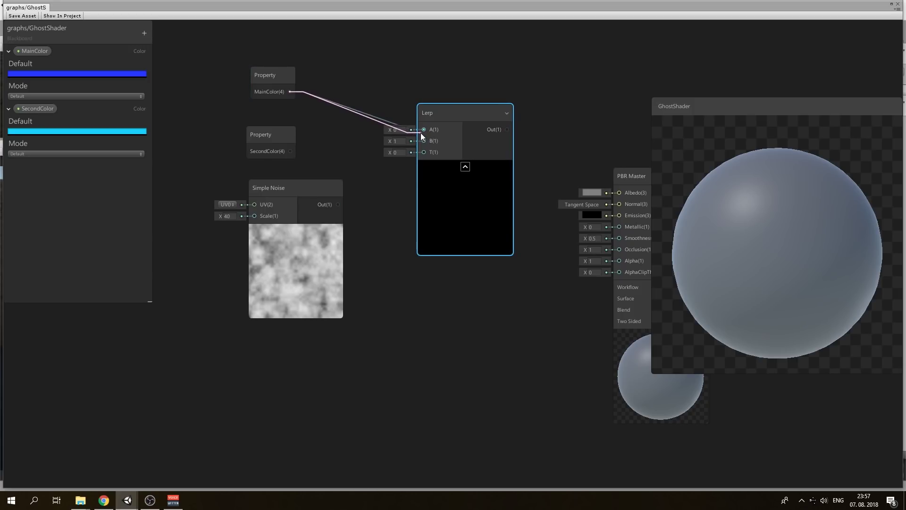
pyautogui.moveTo(290, 151); pyautogui.dragTo(424, 140)
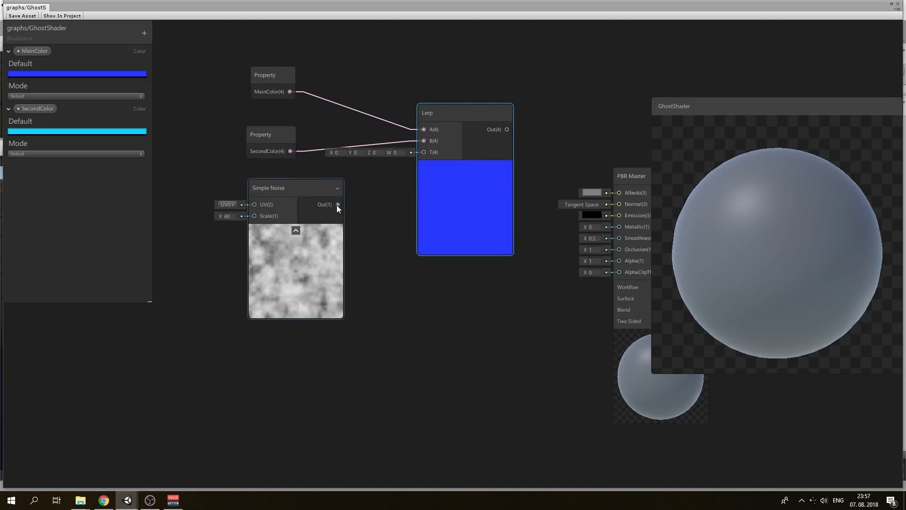
pyautogui.moveTo(338, 205); pyautogui.dragTo(423, 152)
# - Feed the Lerp output into the PBR Master's Albedo and Emission
pyautogui.moveTo(509, 324); pyautogui.dragTo(370, 323, button='middle')
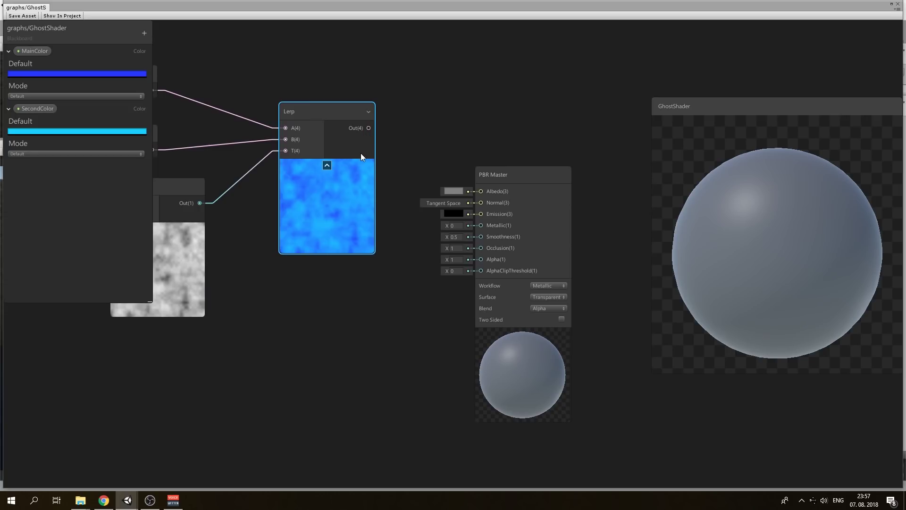
pyautogui.moveTo(368, 128); pyautogui.dragTo(468, 194)
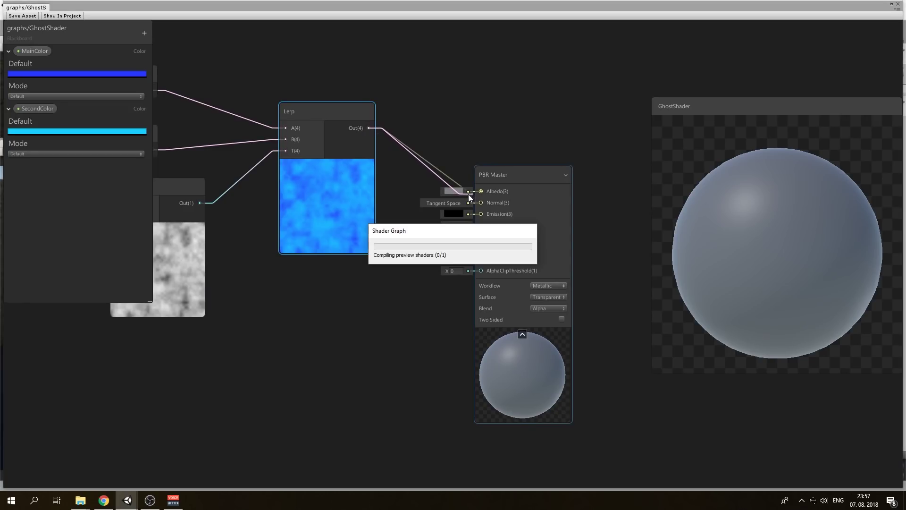
pyautogui.moveTo(374, 131); pyautogui.dragTo(481, 214)
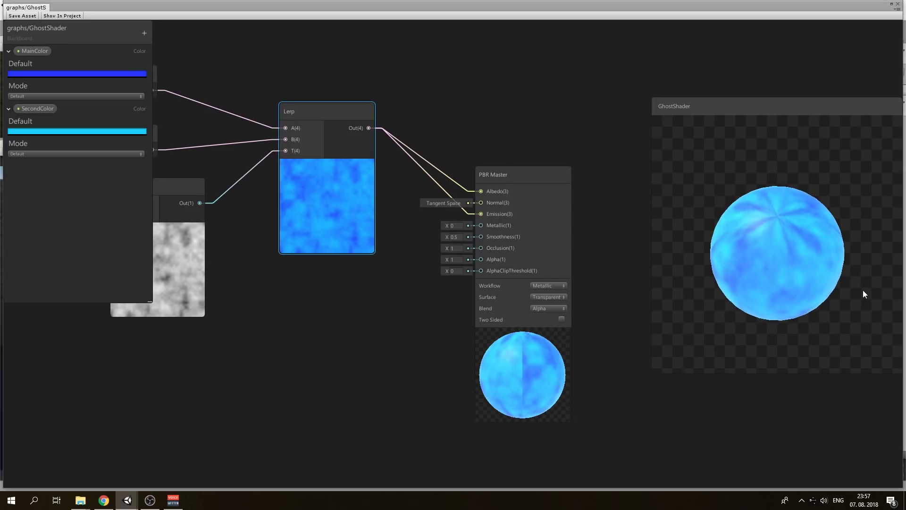
# - Set the PBR Master's surface type to Transparent
pyautogui.scroll(-3, 784, 245)
pyautogui.moveTo(786, 242)
pyautogui.mouseDown()
pyautogui.moveTo(814, 239)
pyautogui.moveTo(698, 209)
pyautogui.moveTo(748, 172)
pyautogui.moveTo(780, 225)
pyautogui.mouseUp()
pyautogui.press('a')
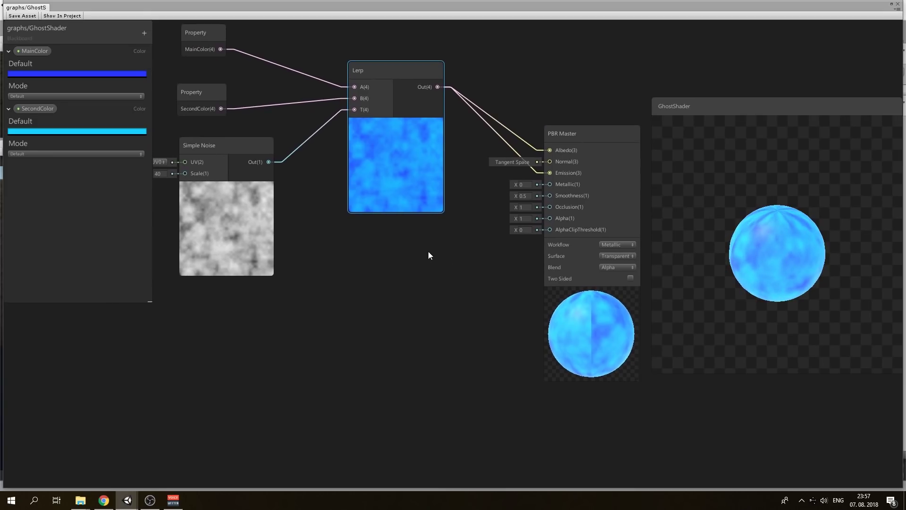
pyautogui.moveTo(472, 252); pyautogui.dragTo(435, 265, button='middle')
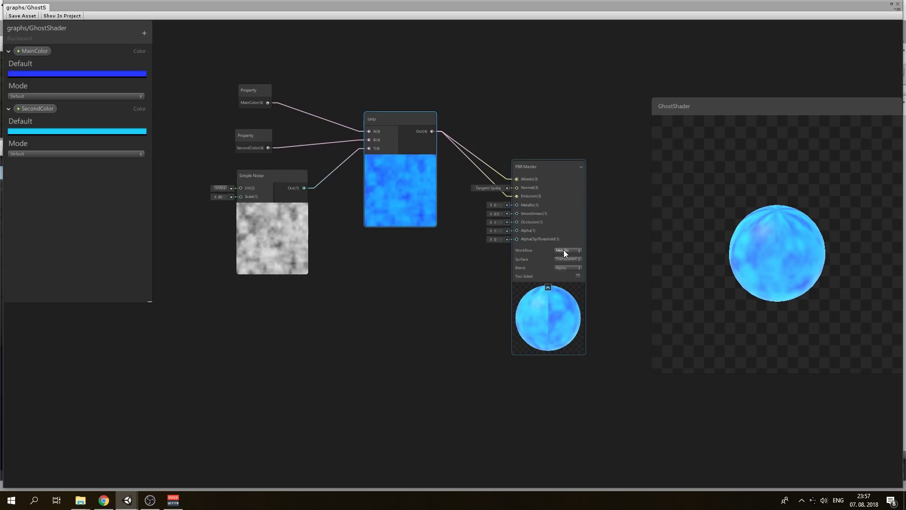
pyautogui.scroll(2, 542, 269)
pyautogui.click(578, 252)
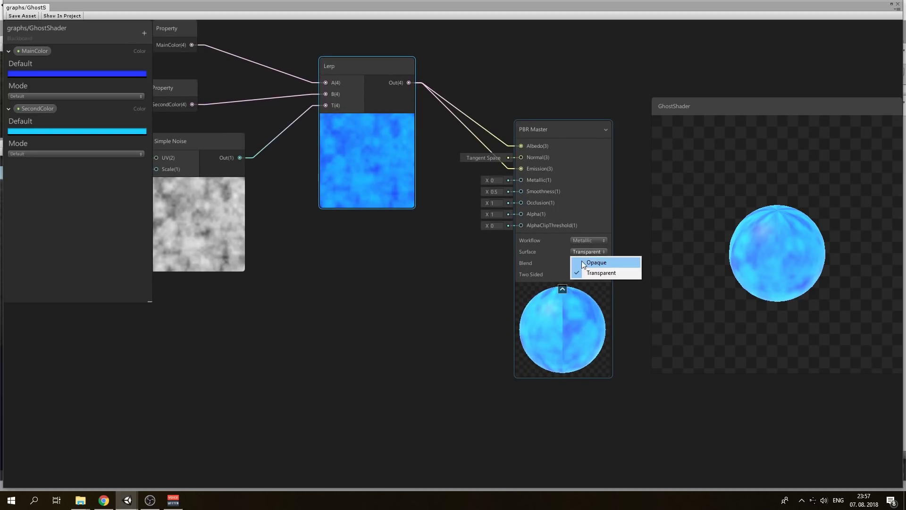
pyautogui.click(613, 273)
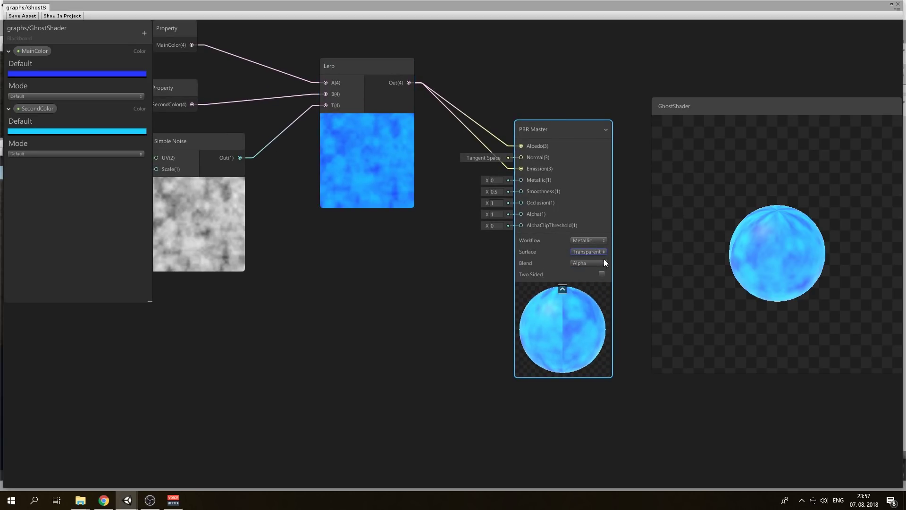
# - Add a second Lerp with the Simple Noise in A and its output driving Alpha
pyautogui.moveTo(355, 270); pyautogui.dragTo(383, 279, button='middle')
pyautogui.press('space')
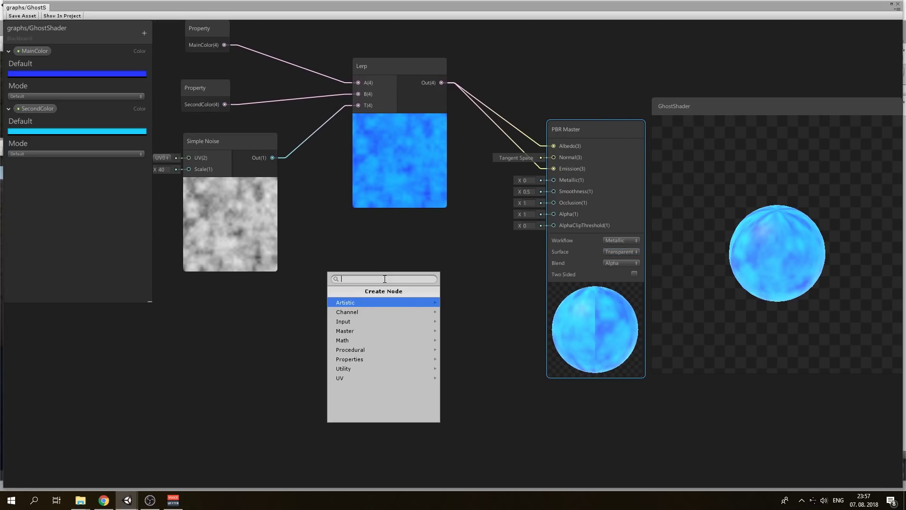
pyautogui.write('lerp')
pyautogui.moveTo(589, 225)
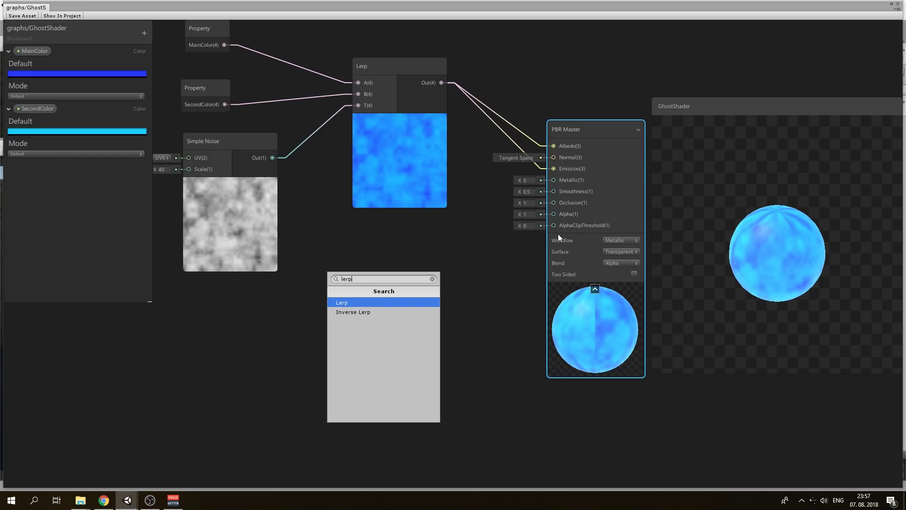
pyautogui.press('Return')
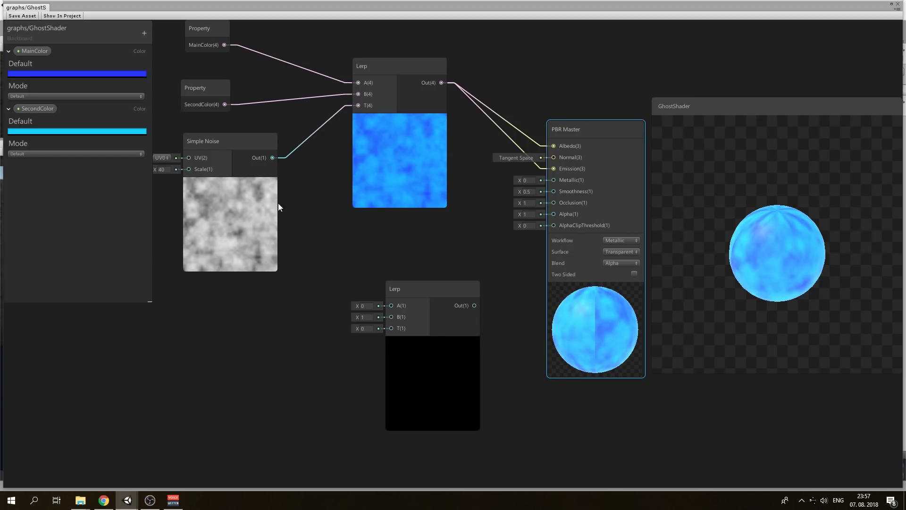
pyautogui.moveTo(263, 166)
pyautogui.moveTo(272, 157); pyautogui.dragTo(392, 258)
pyautogui.moveTo(441, 274); pyautogui.dragTo(552, 214)
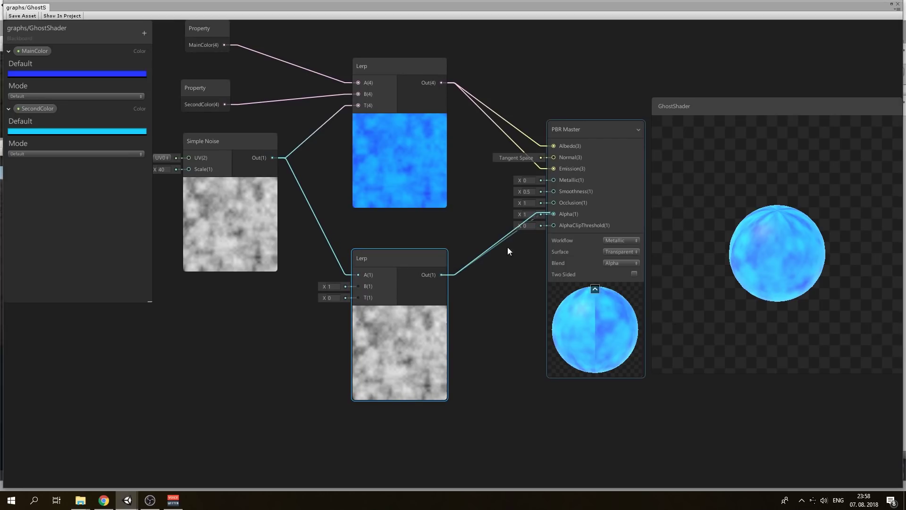
pyautogui.click(331, 297)
# - Set the alpha Lerp's T value to -0.15
pyautogui.write('100')
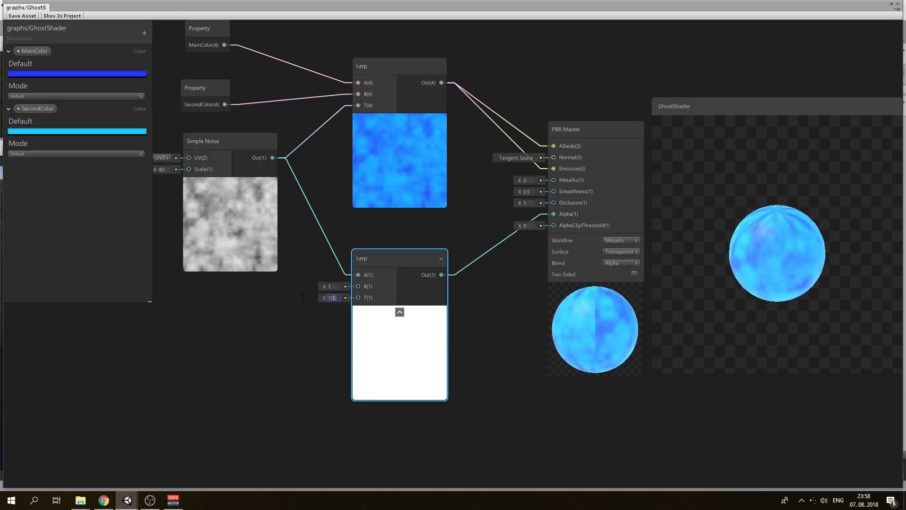
pyautogui.press('BackSpace')
pyautogui.press('BackSpace')
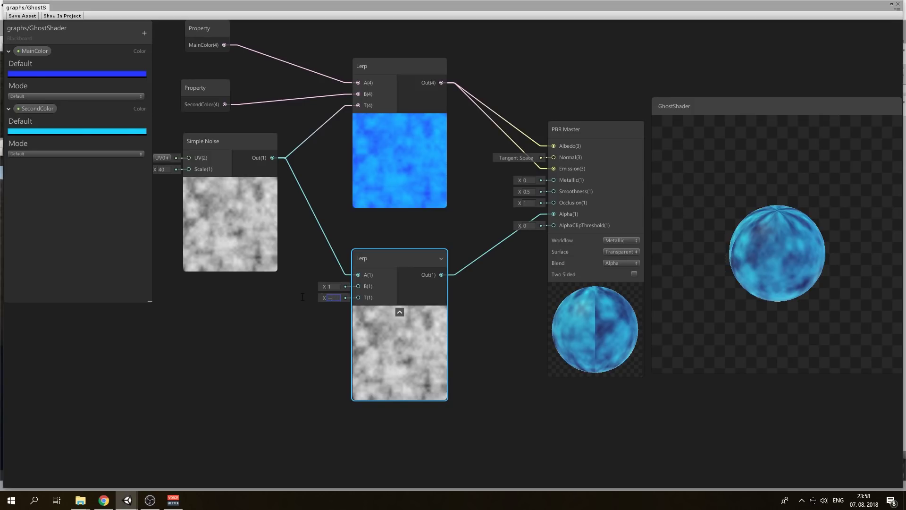
pyautogui.press('BackSpace')
pyautogui.write('.3')
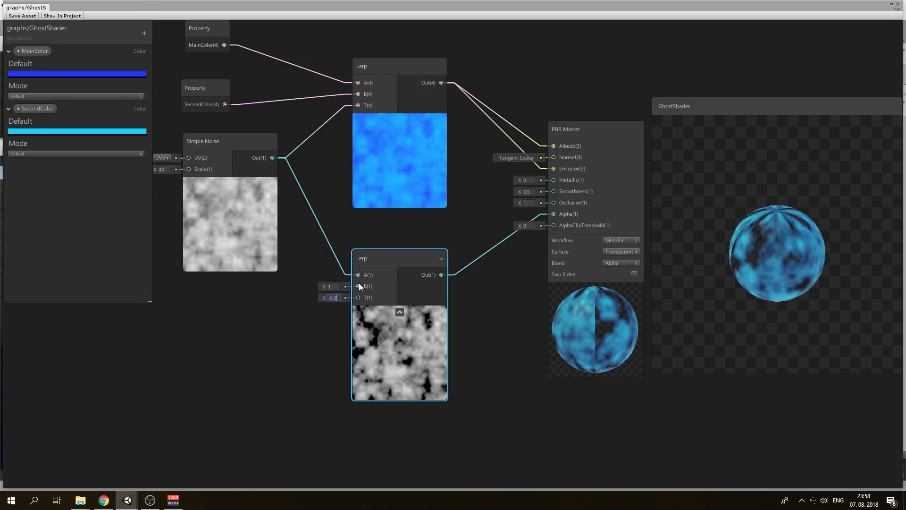
pyautogui.press('BackSpace')
pyautogui.write('1')
pyautogui.press('BackSpace')
pyautogui.press('BackSpace')
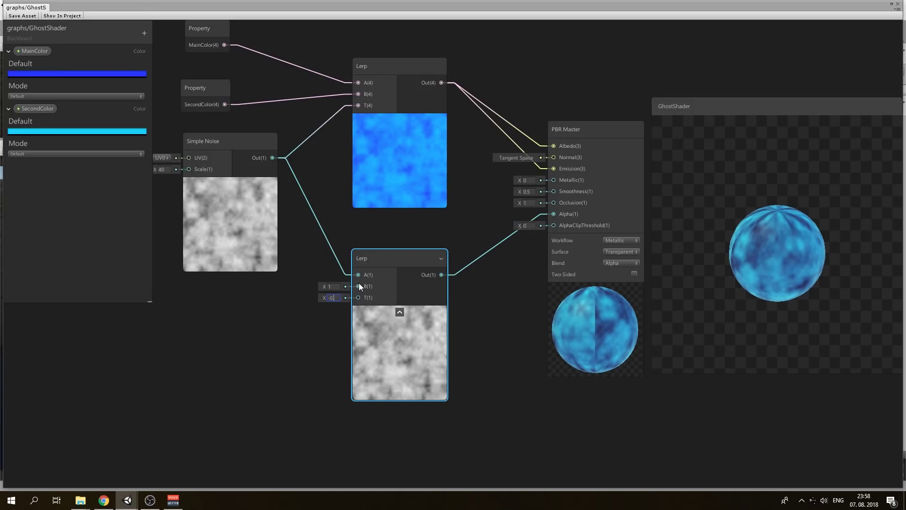
pyautogui.write('.15')
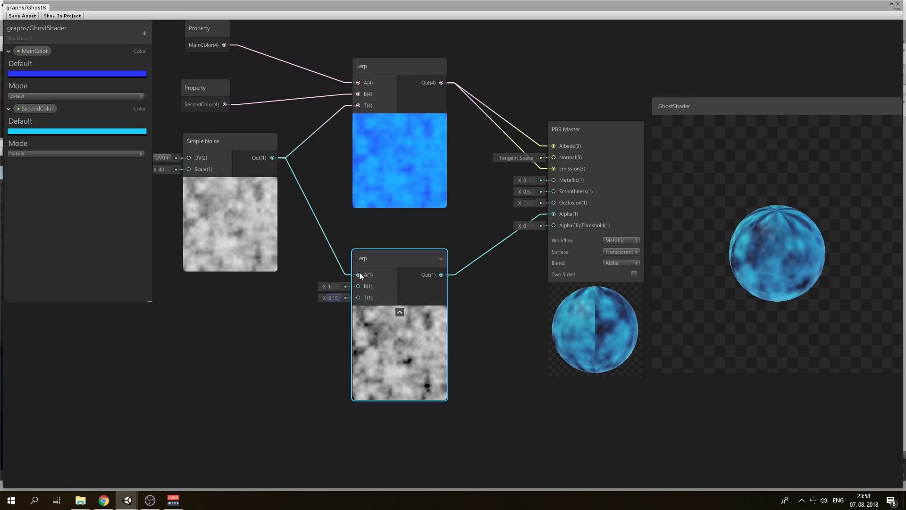
# - Check the translucent ghost preview, then search for the Tiling And Offset node
pyautogui.scroll(-4, 491, 210)
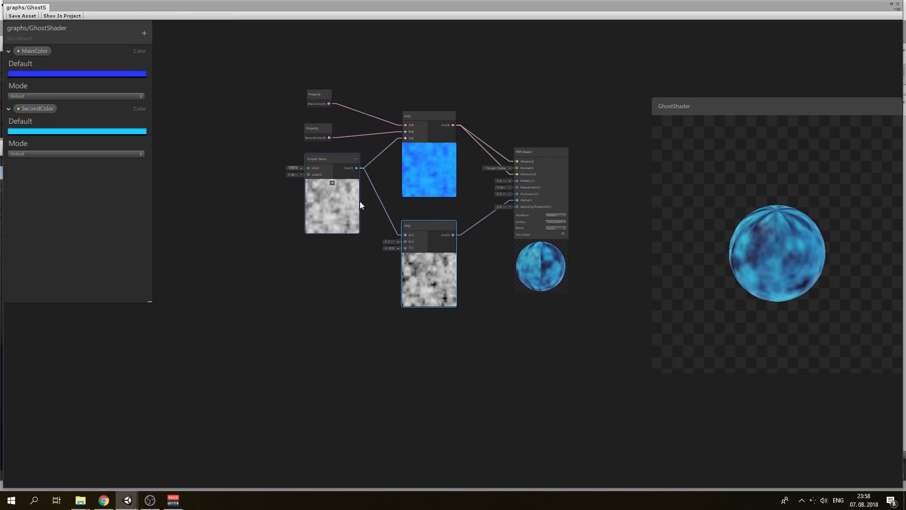
pyautogui.press('a')
pyautogui.moveTo(761, 245); pyautogui.dragTo(817, 263)
pyautogui.scroll(3, 816, 263)
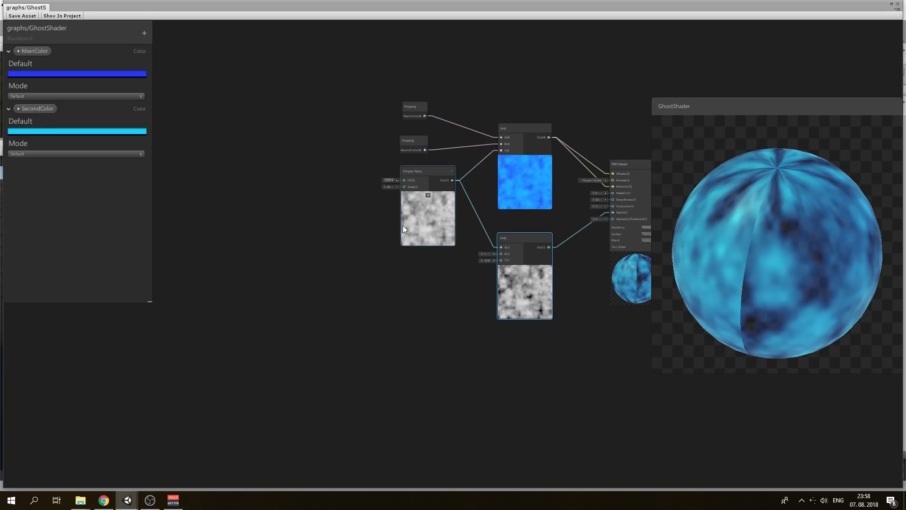
pyautogui.press('space')
pyautogui.write('til')
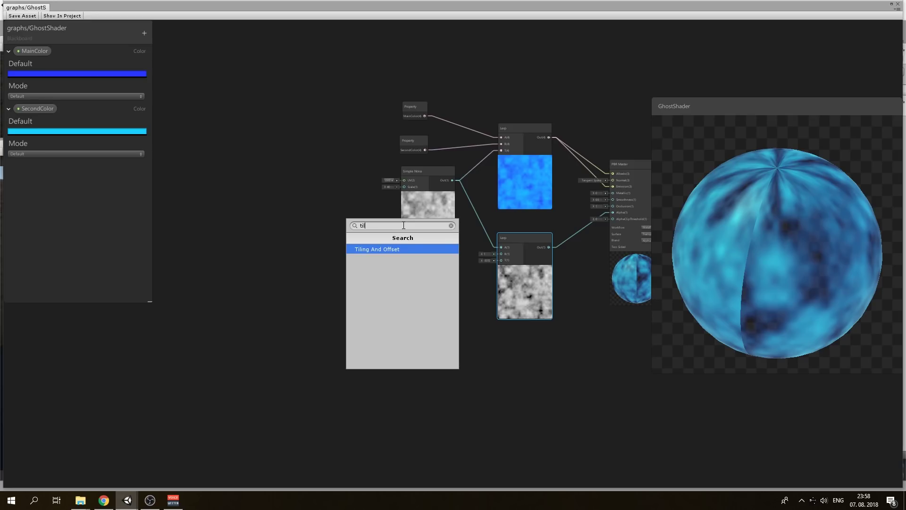
# - Add a Tiling And Offset node and a Position node to the graph
pyautogui.press('Return')
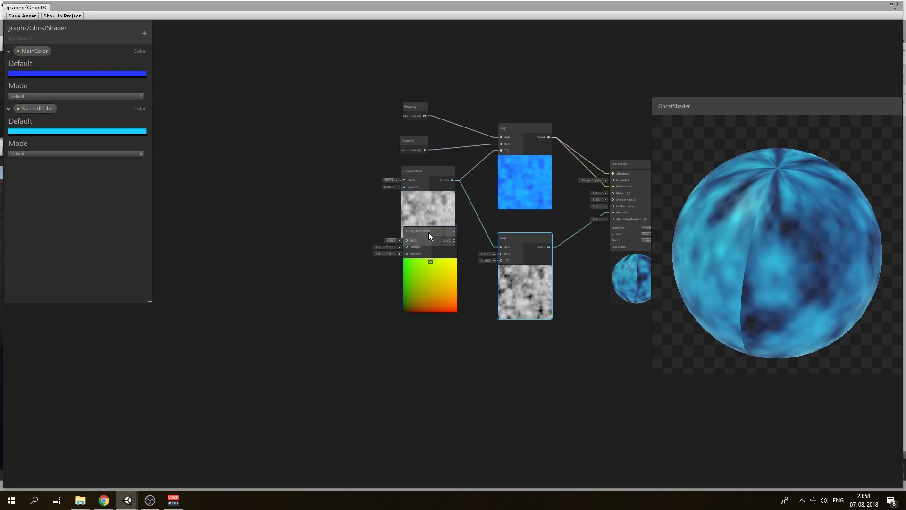
pyautogui.moveTo(429, 232); pyautogui.dragTo(325, 177)
pyautogui.scroll(3, 333, 140)
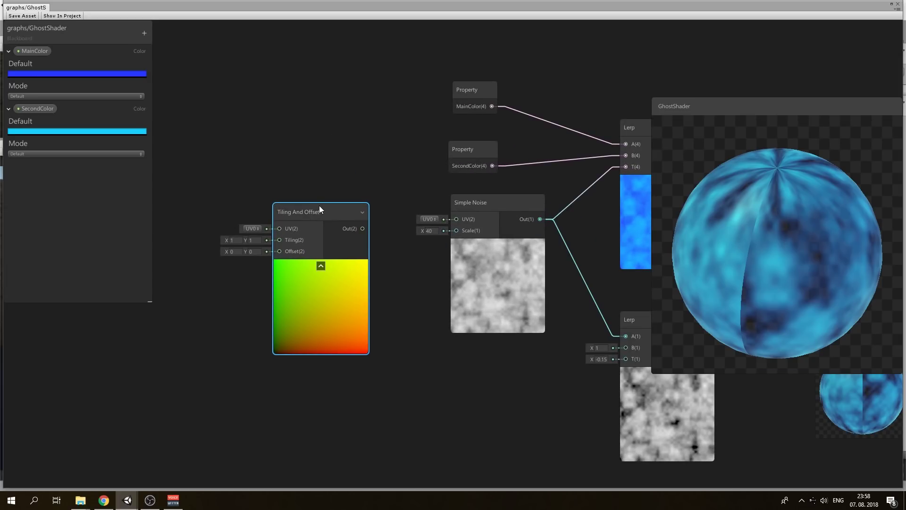
pyautogui.press('space')
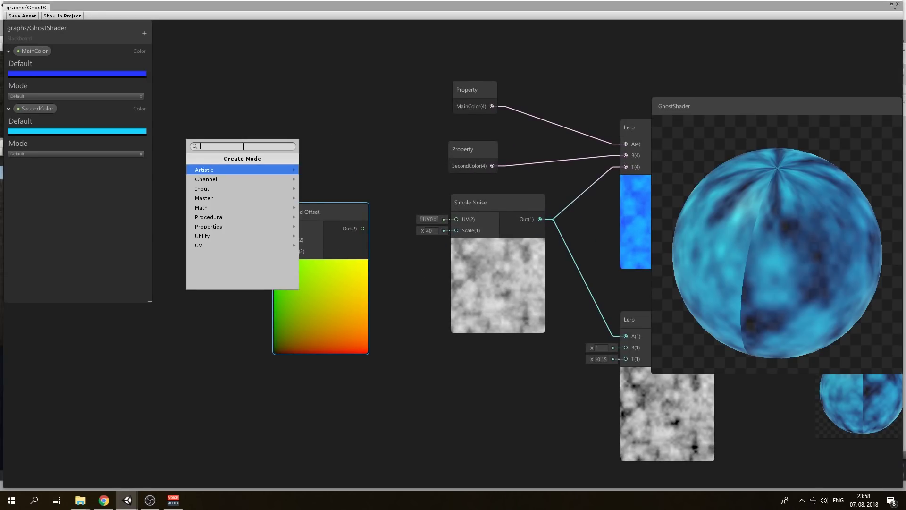
pyautogui.write('po')
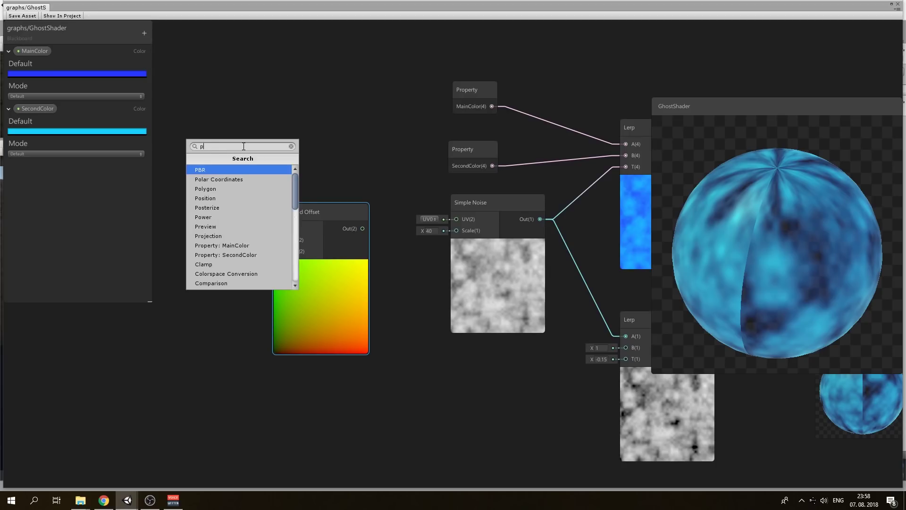
pyautogui.press('Down')
pyautogui.press('Down')
pyautogui.press('Return')
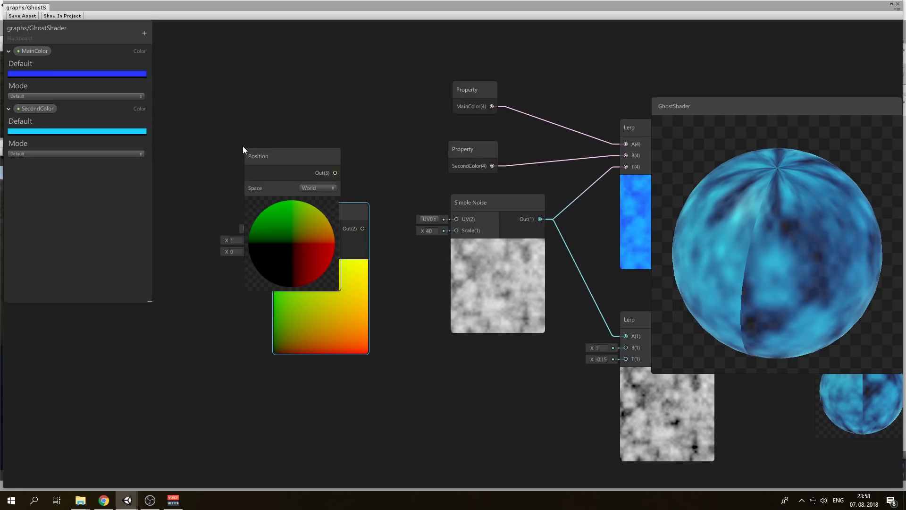
# - Wire Position into Tiling And Offset UV, and Tiling And Offset into Simple Noise UV
pyautogui.moveTo(293, 152); pyautogui.dragTo(218, 133)
pyautogui.moveTo(276, 112); pyautogui.dragTo(345, 99, button='middle')
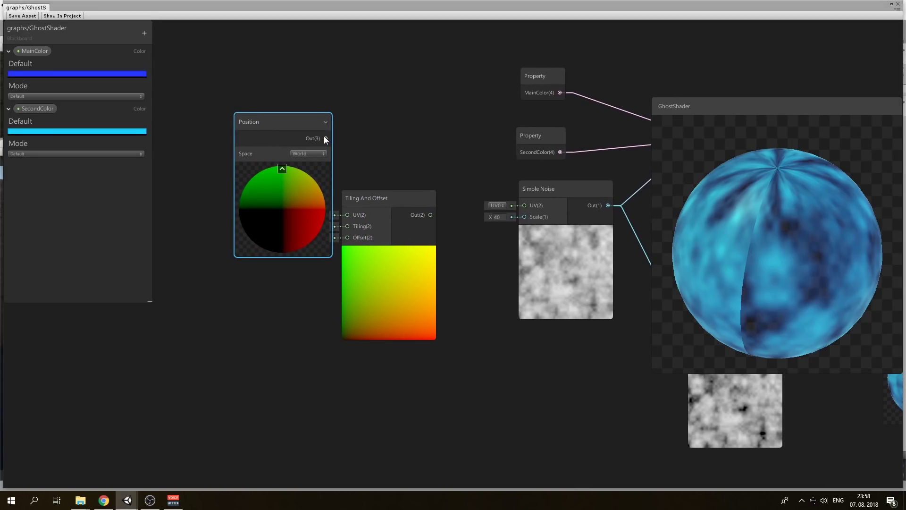
pyautogui.moveTo(326, 139); pyautogui.dragTo(347, 215)
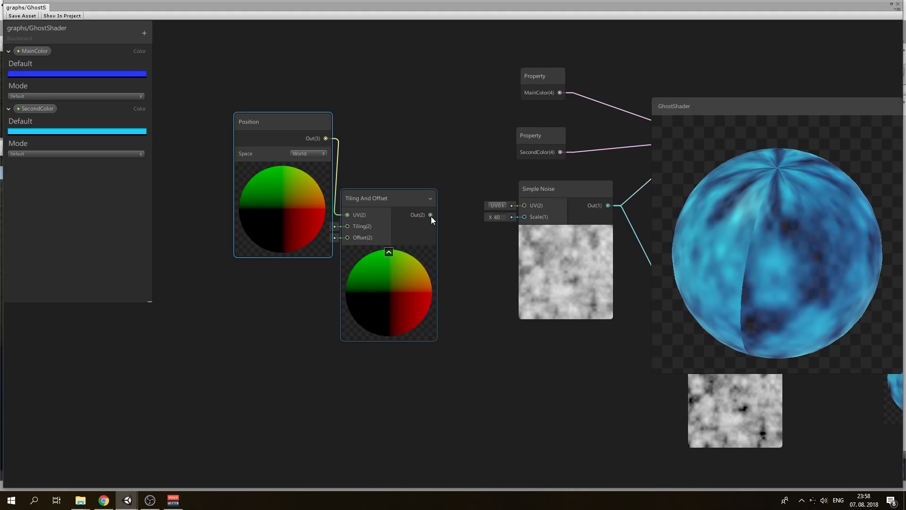
pyautogui.moveTo(430, 216); pyautogui.dragTo(524, 208)
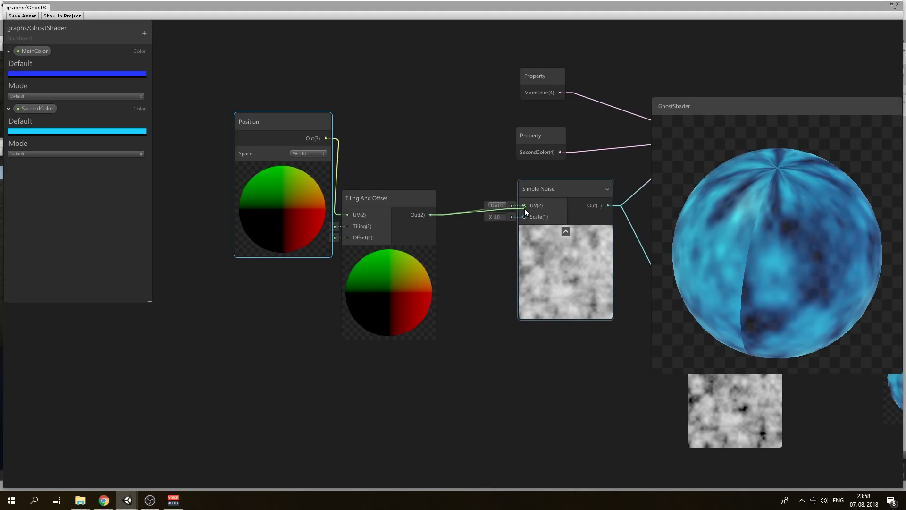
pyautogui.moveTo(484, 169); pyautogui.dragTo(413, 165, button='middle')
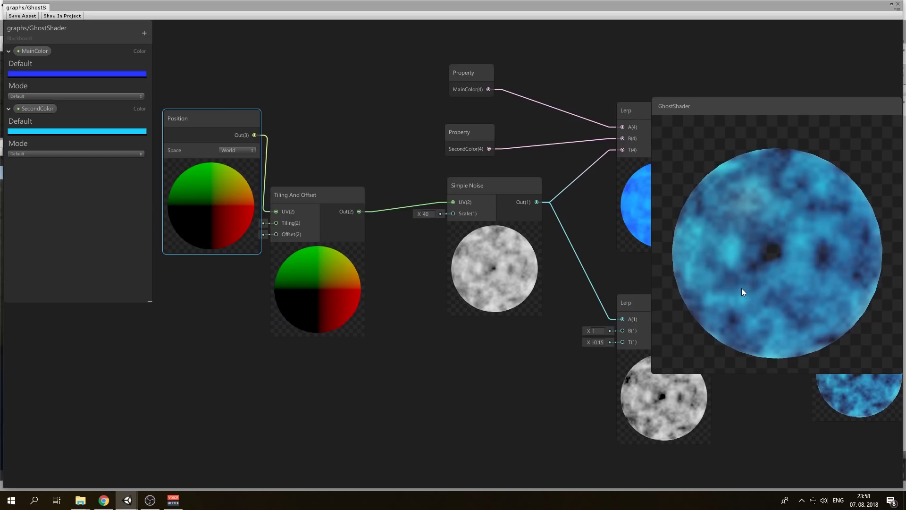
pyautogui.scroll(-3, 690, 270)
pyautogui.scroll(-4, 342, 206)
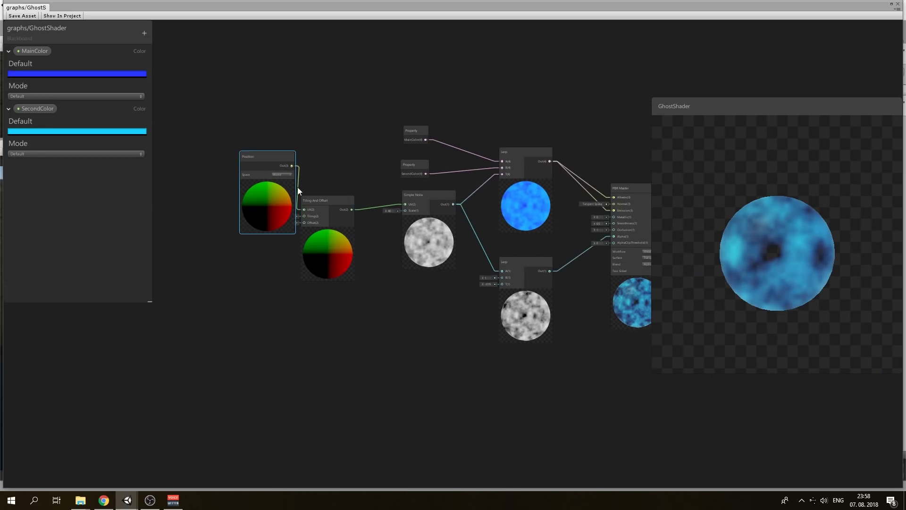
pyautogui.moveTo(271, 167); pyautogui.dragTo(224, 142)
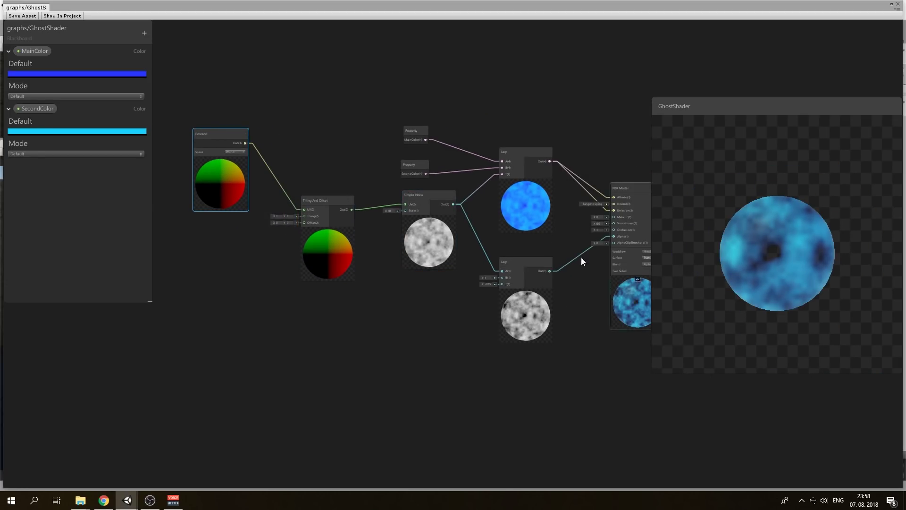
pyautogui.moveTo(334, 278); pyautogui.dragTo(412, 276, button='middle')
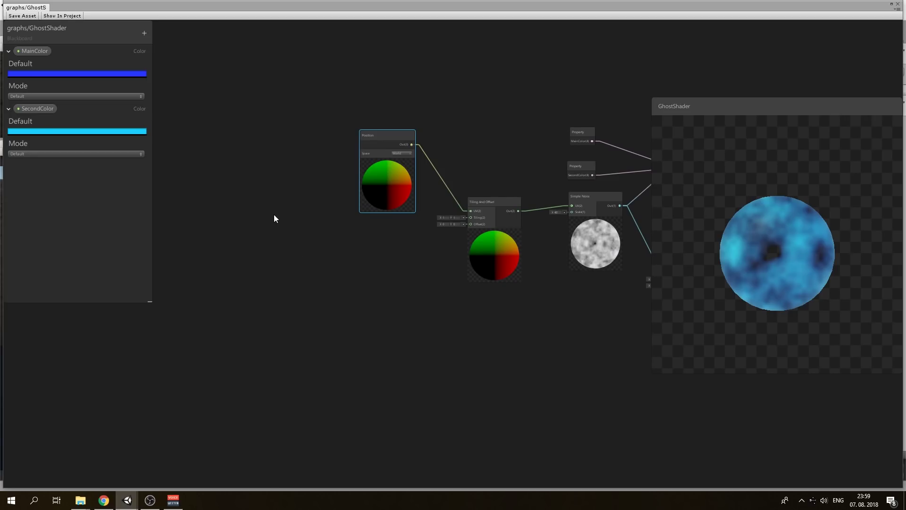
# - Add a Time node to the graph
pyautogui.press('space')
pyautogui.write('time')
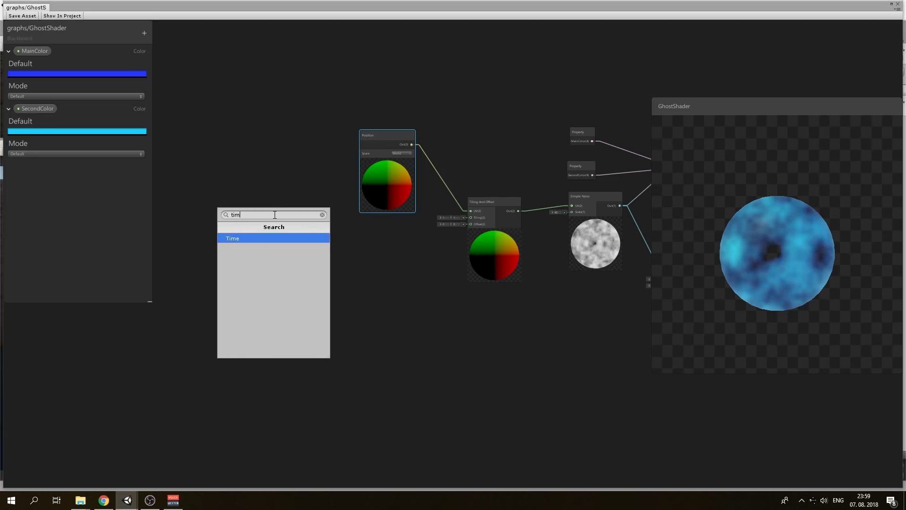
pyautogui.press('Return')
pyautogui.moveTo(277, 217); pyautogui.dragTo(256, 184)
pyautogui.scroll(4, 271, 225)
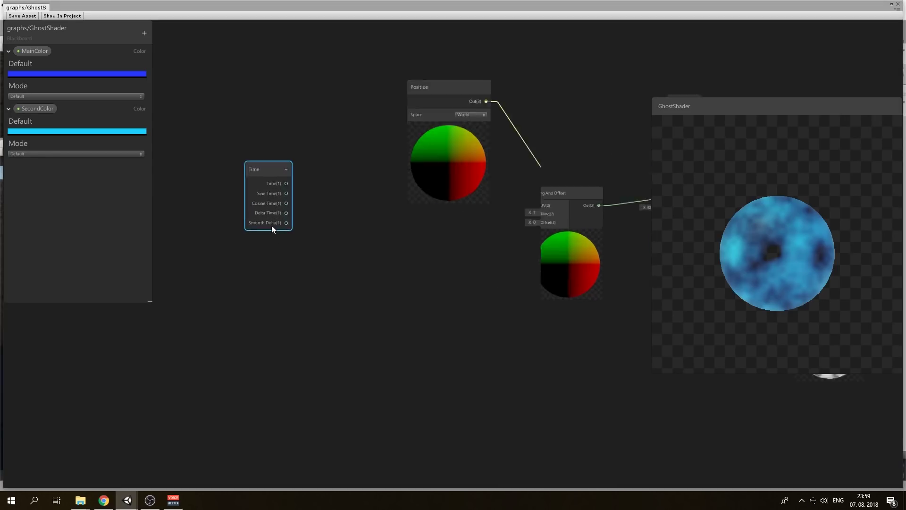
# - Create a Vector2 property named Movement with defaults X 0.1 and Y 0.1
pyautogui.click(144, 33)
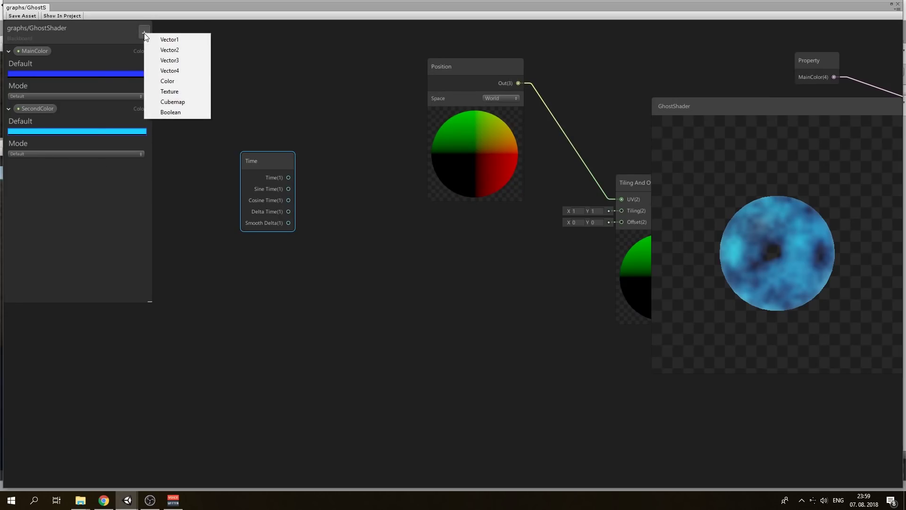
pyautogui.click(180, 53)
pyautogui.write('Movement')
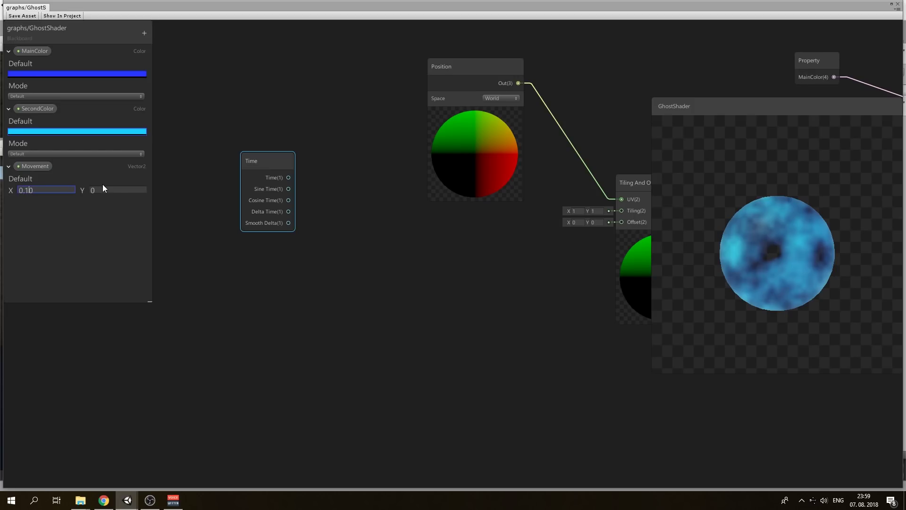
pyautogui.press('Tab')
pyautogui.write('0.1')
pyautogui.click(271, 243)
# - Place a Movement property node below the Time node
pyautogui.press('space')
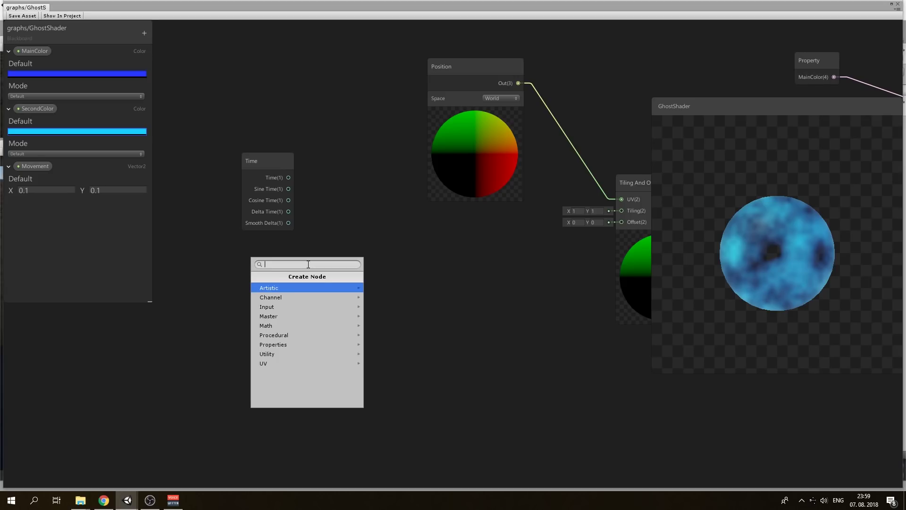
pyautogui.write('move')
pyautogui.press('Return')
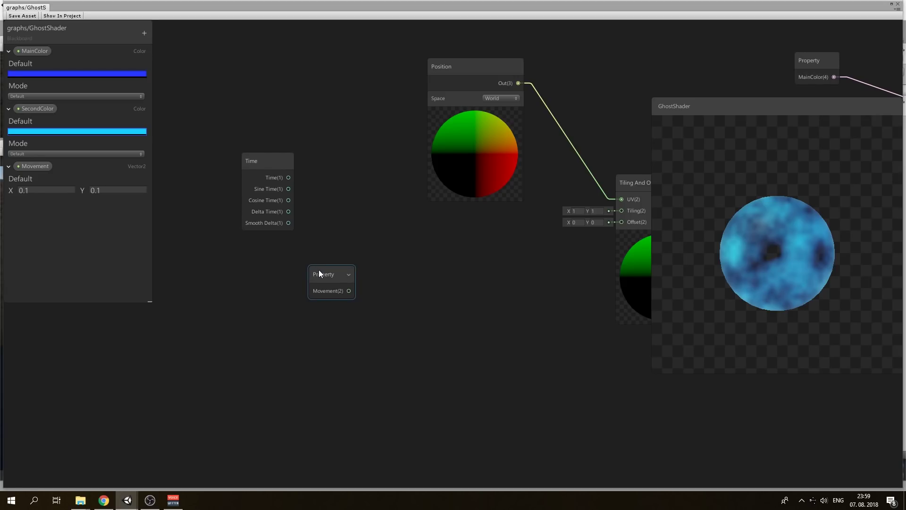
pyautogui.moveTo(319, 270); pyautogui.dragTo(260, 262)
pyautogui.moveTo(399, 278); pyautogui.dragTo(307, 282, button='middle')
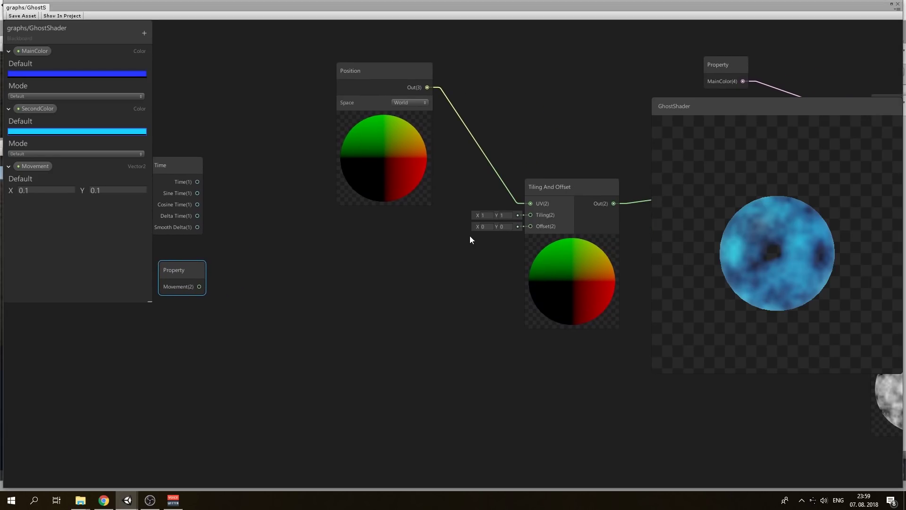
# - Multiply Time by Movement and feed the result into Tiling And Offset's Offset
pyautogui.press('space')
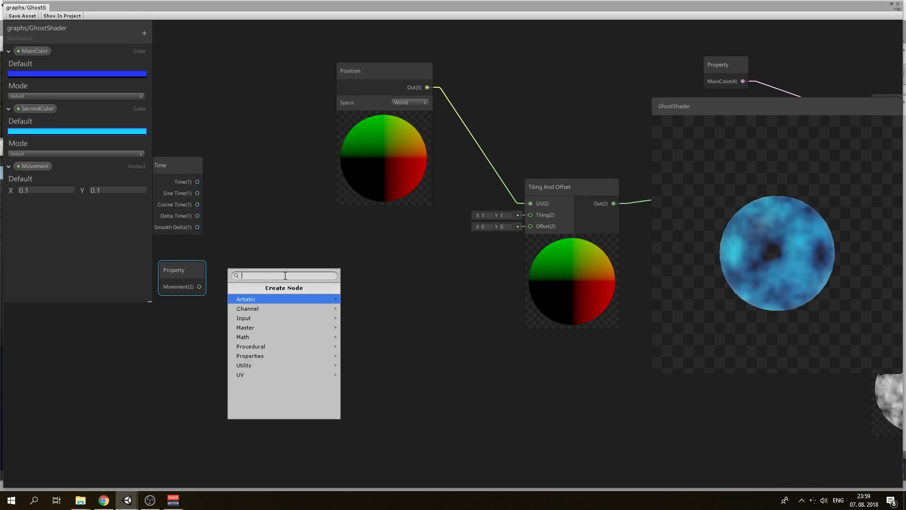
pyautogui.write('mul')
pyautogui.press('Return')
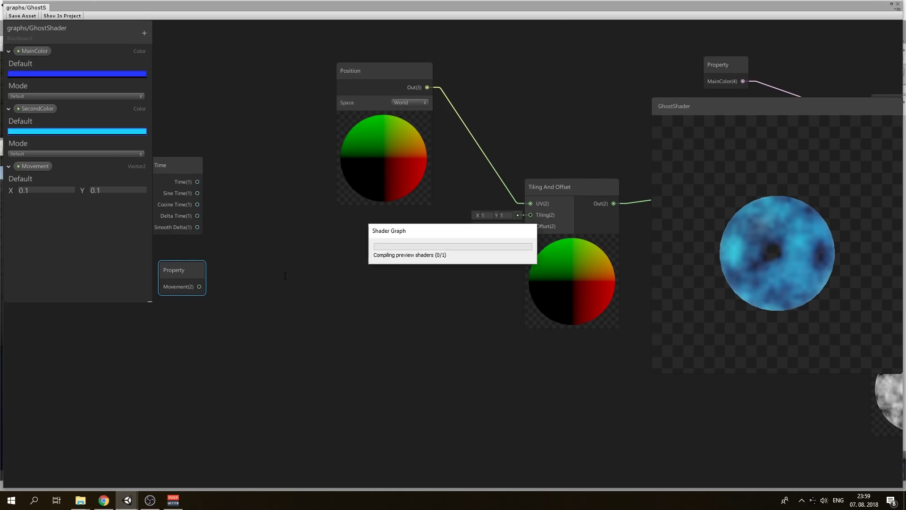
pyautogui.moveTo(291, 281); pyautogui.dragTo(255, 238)
pyautogui.moveTo(198, 182); pyautogui.dragTo(254, 261)
pyautogui.moveTo(200, 287); pyautogui.dragTo(254, 273)
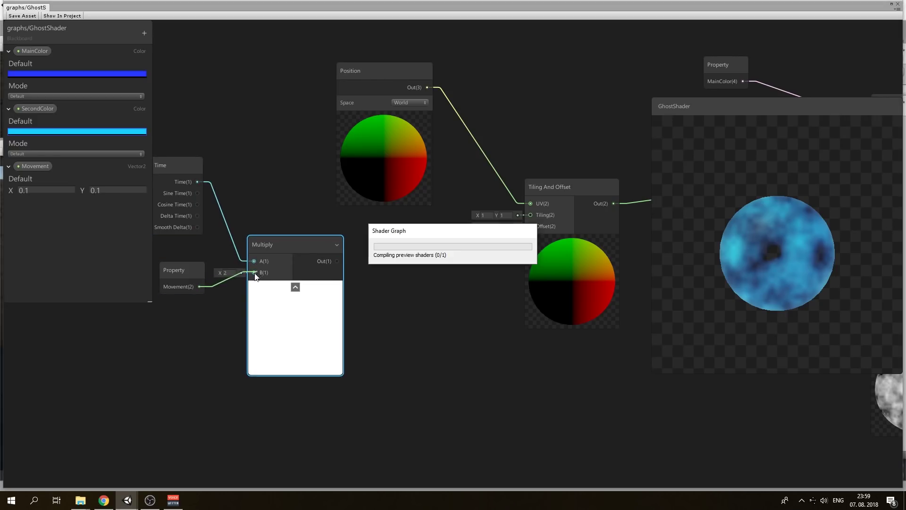
pyautogui.moveTo(347, 260); pyautogui.dragTo(526, 228)
# - Frame the whole graph and save the GhostShader asset
pyautogui.press('space')
pyautogui.press('Escape')
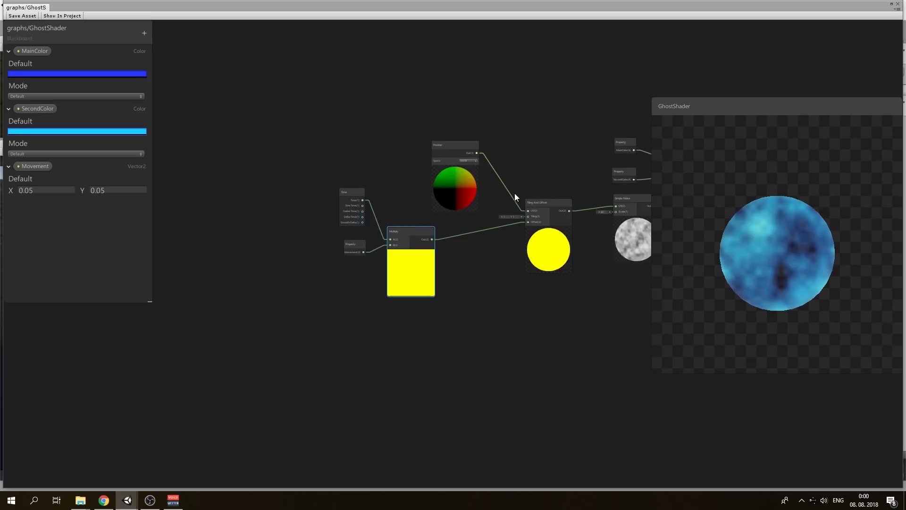
pyautogui.press('a')
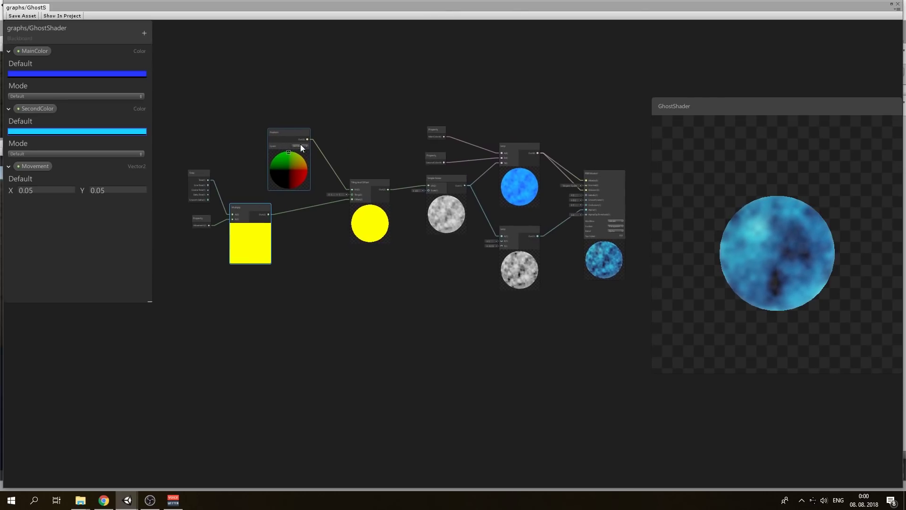
pyautogui.click(18, 18)
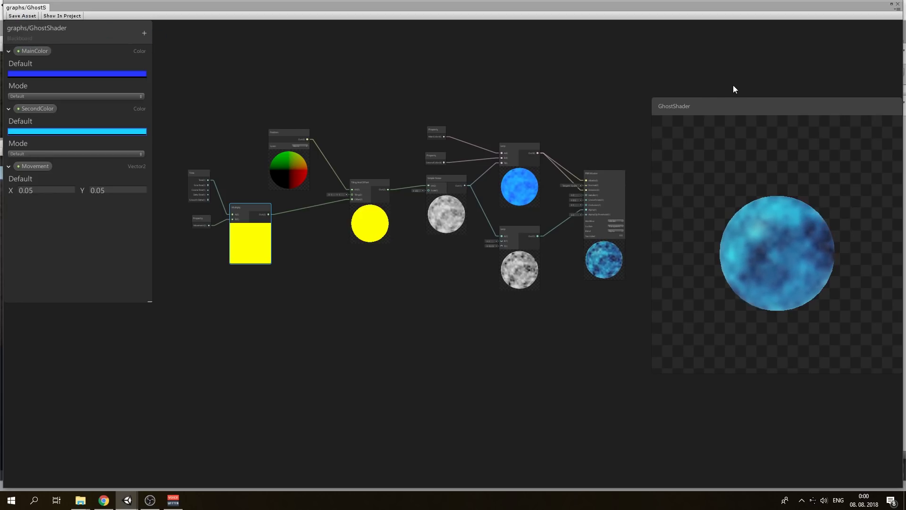
pyautogui.hotkey('alt', 'Tab')
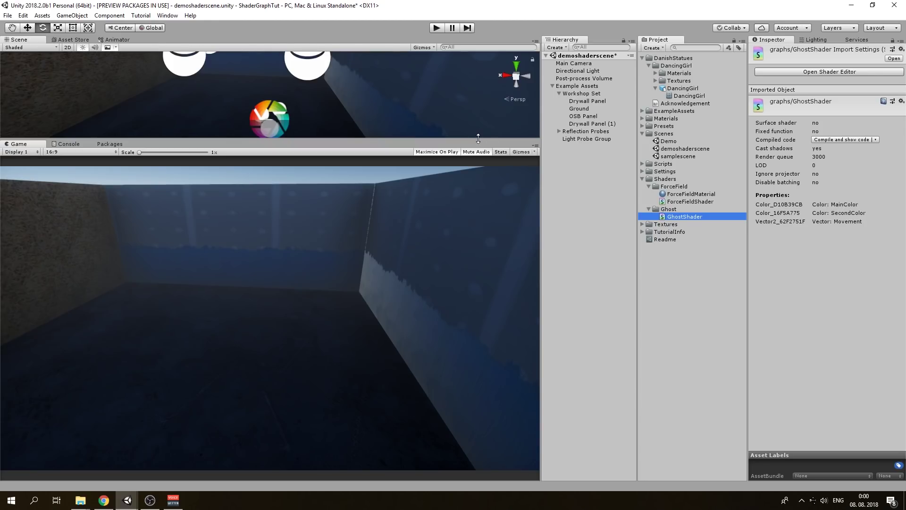
# - Drag the DancingGirl model into the scene hierarchy, placing it at the origin
pyautogui.moveTo(478, 137); pyautogui.dragTo(478, 257)
pyautogui.click(680, 90)
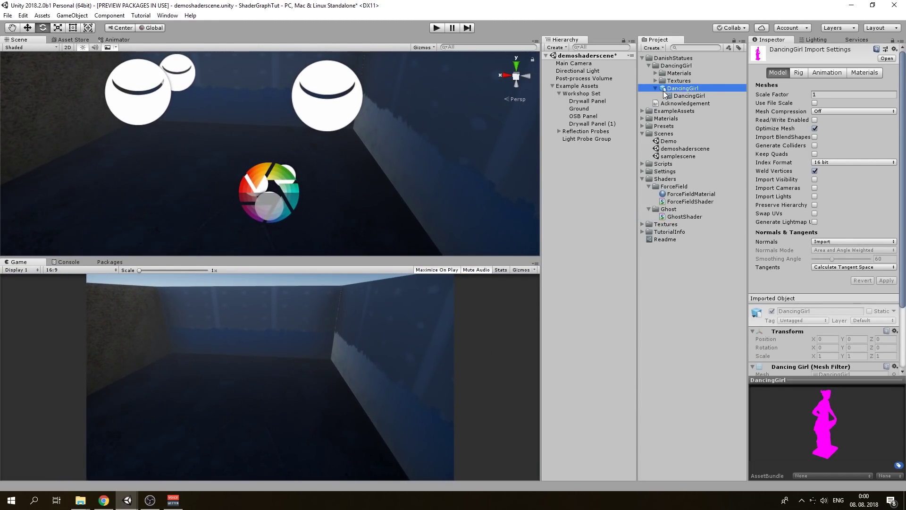
pyautogui.moveTo(671, 93); pyautogui.dragTo(184, 159)
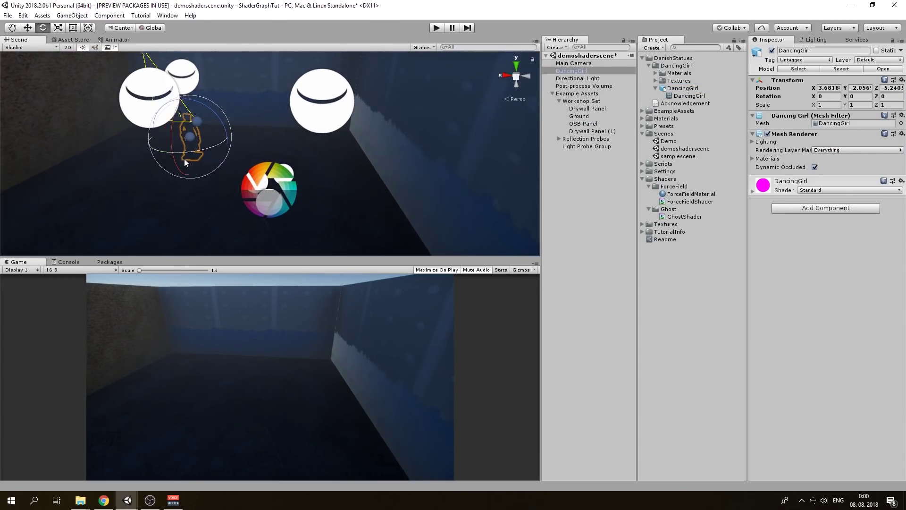
pyautogui.moveTo(692, 89); pyautogui.dragTo(582, 150)
pyautogui.keyDown('alt'); pyautogui.moveTo(218, 131); pyautogui.dragTo(269, 138); pyautogui.keyUp('alt')
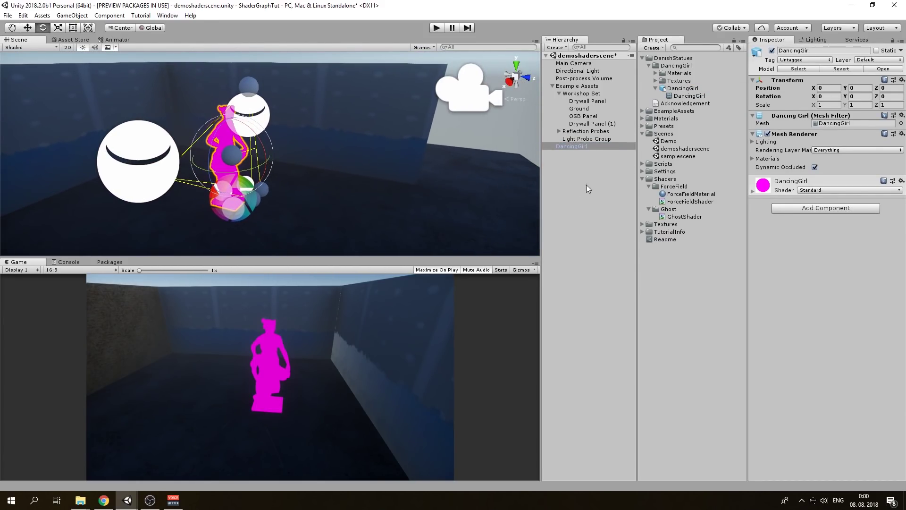
# - Create a new material named GhostMaterial in the Ghost folder
pyautogui.rightClick(662, 211)
pyautogui.moveTo(732, 217)
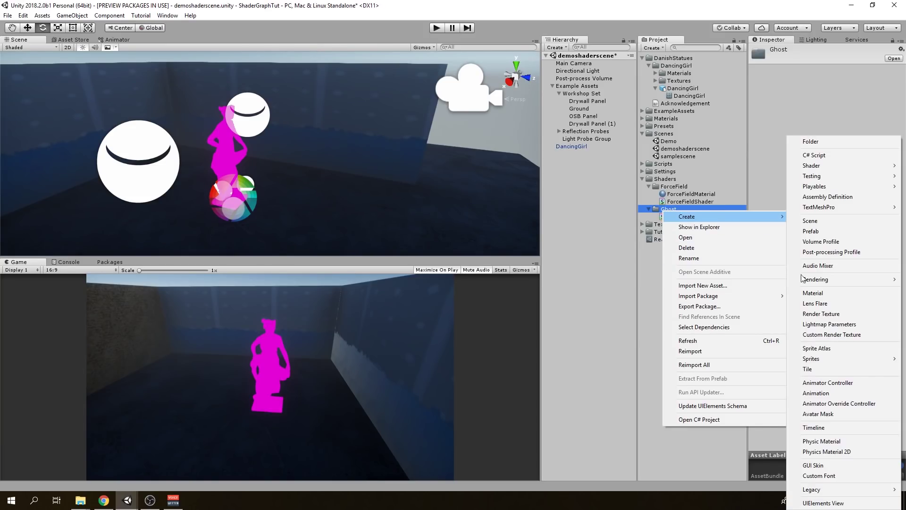
pyautogui.click(808, 293)
pyautogui.write('G')
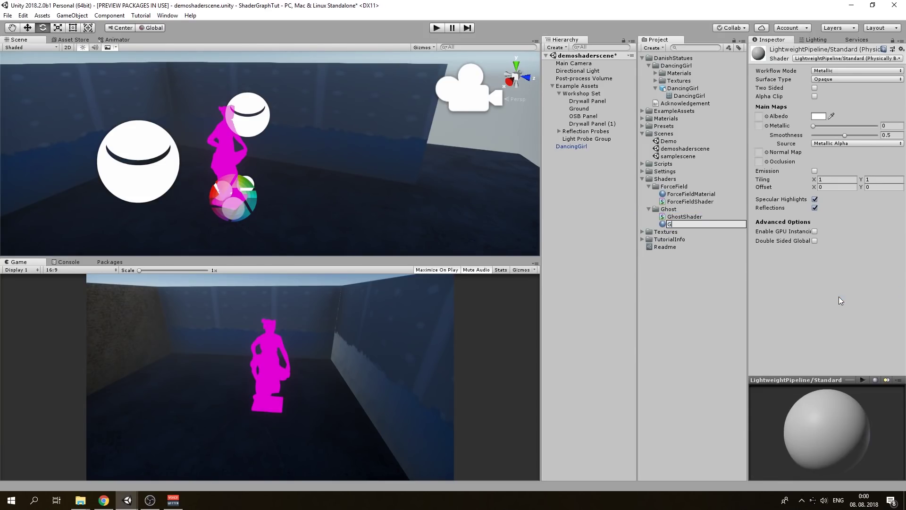
pyautogui.write('hostMaterial')
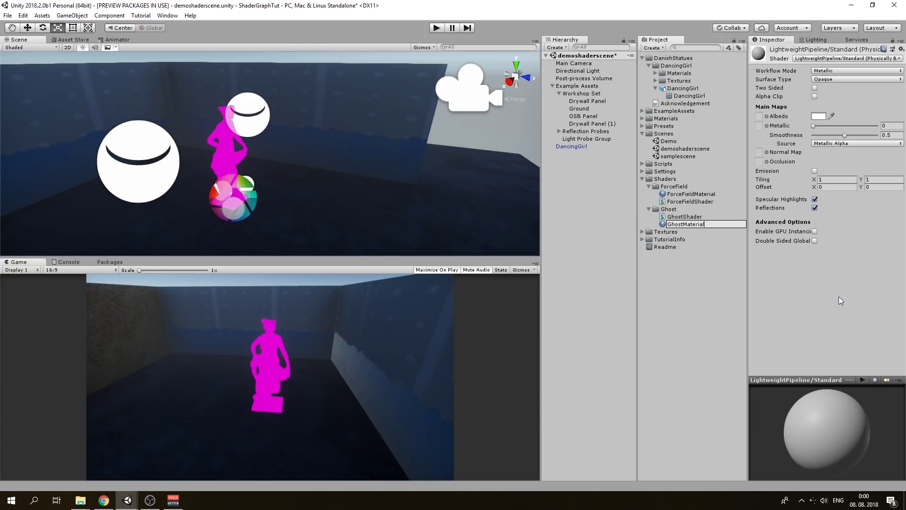
pyautogui.press('Return')
# - Assign GhostShader to GhostMaterial and apply it to the DancingGirl statue
pyautogui.moveTo(692, 222); pyautogui.dragTo(707, 216)
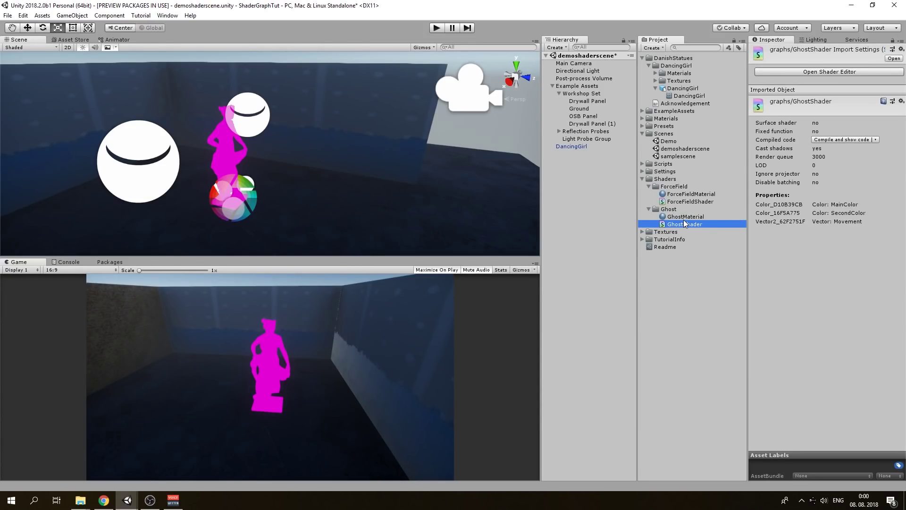
pyautogui.click(686, 217)
pyautogui.moveTo(668, 219); pyautogui.dragTo(227, 158)
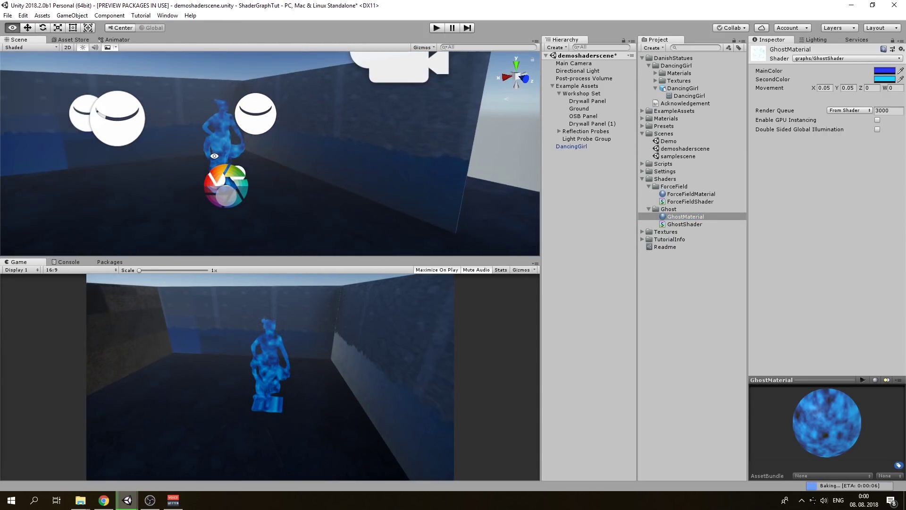